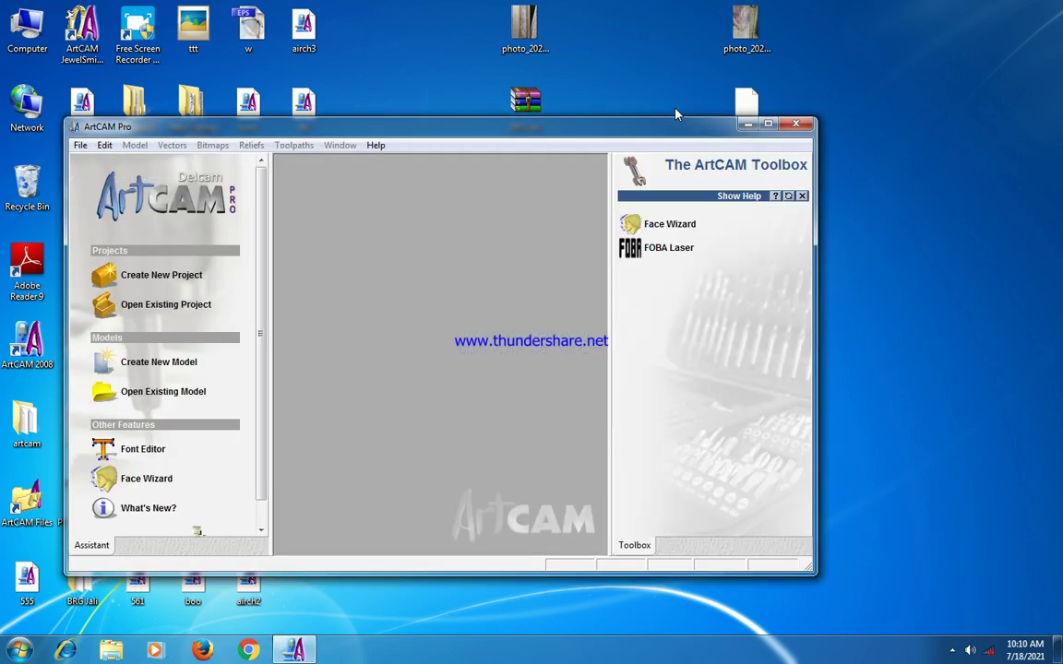
- Create a new 1000 × 1000 mm model and maximise the program window and its 2D view
{"action": "left_click", "coordinate": [180, 364]}
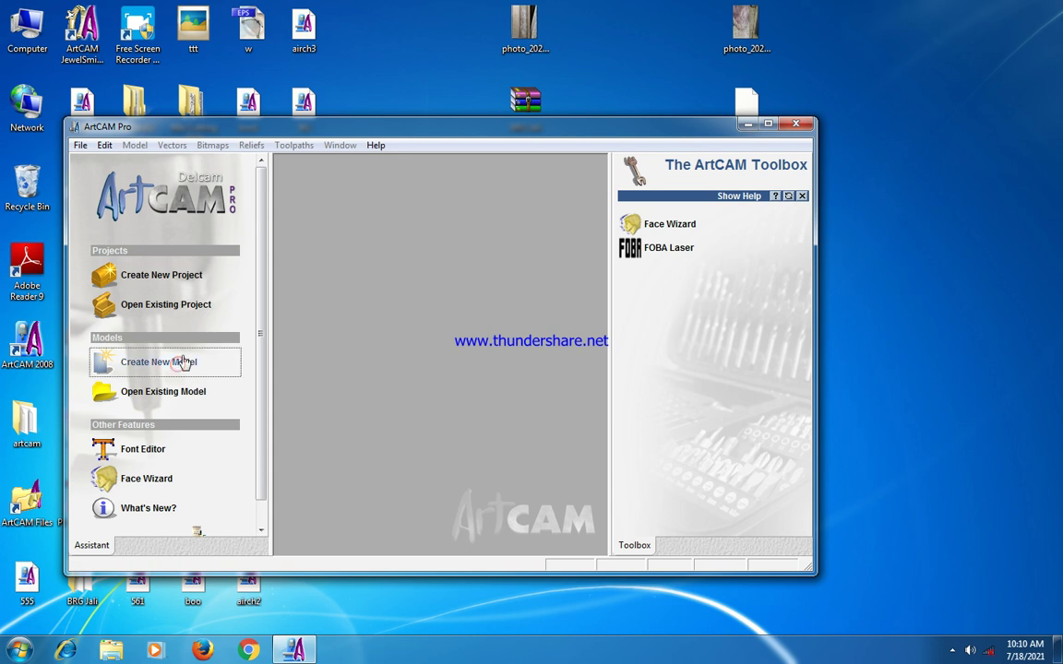
{"action": "left_click", "coordinate": [494, 456]}
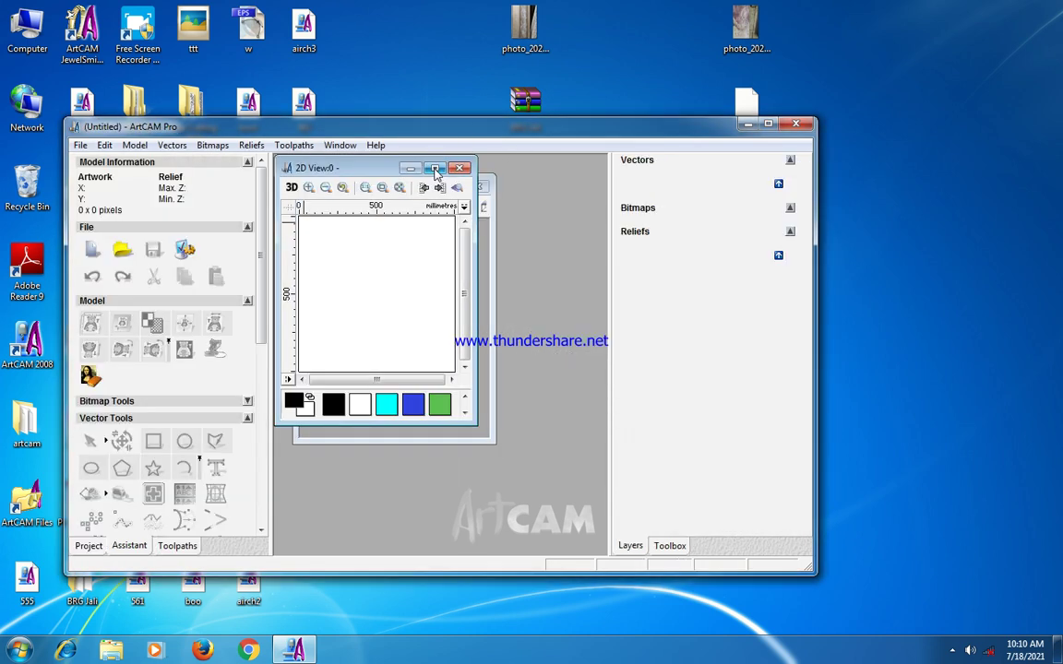
{"action": "left_click", "coordinate": [435, 168]}
{"action": "double_click", "coordinate": [470, 135]}
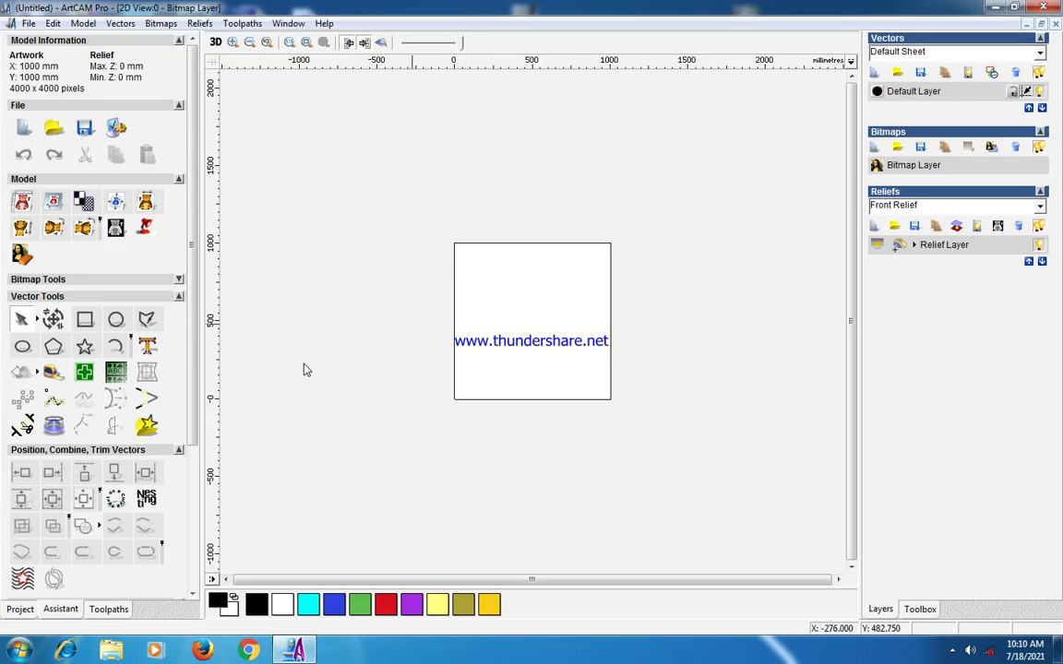
- Create a 1000 mm square vector and centre it on the model page
{"action": "left_click", "coordinate": [85, 319]}
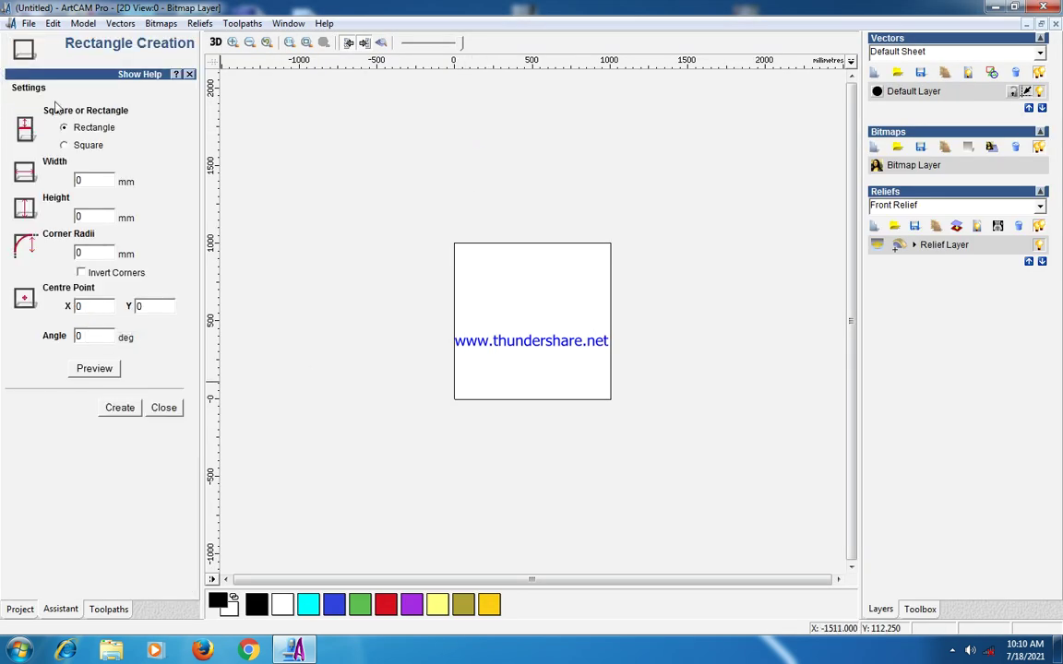
{"action": "left_click", "coordinate": [64, 144]}
{"action": "double_click", "coordinate": [99, 213]}
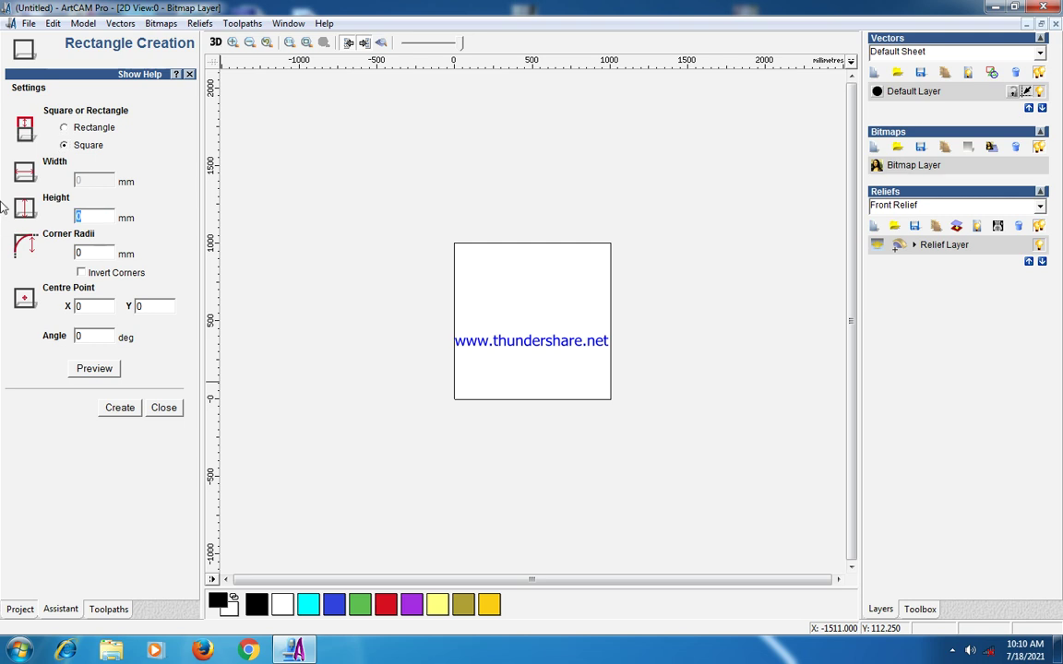
{"action": "type", "text": "1000"}
{"action": "left_click", "coordinate": [112, 373]}
{"action": "left_click", "coordinate": [138, 408]}
{"action": "left_click", "coordinate": [163, 407]}
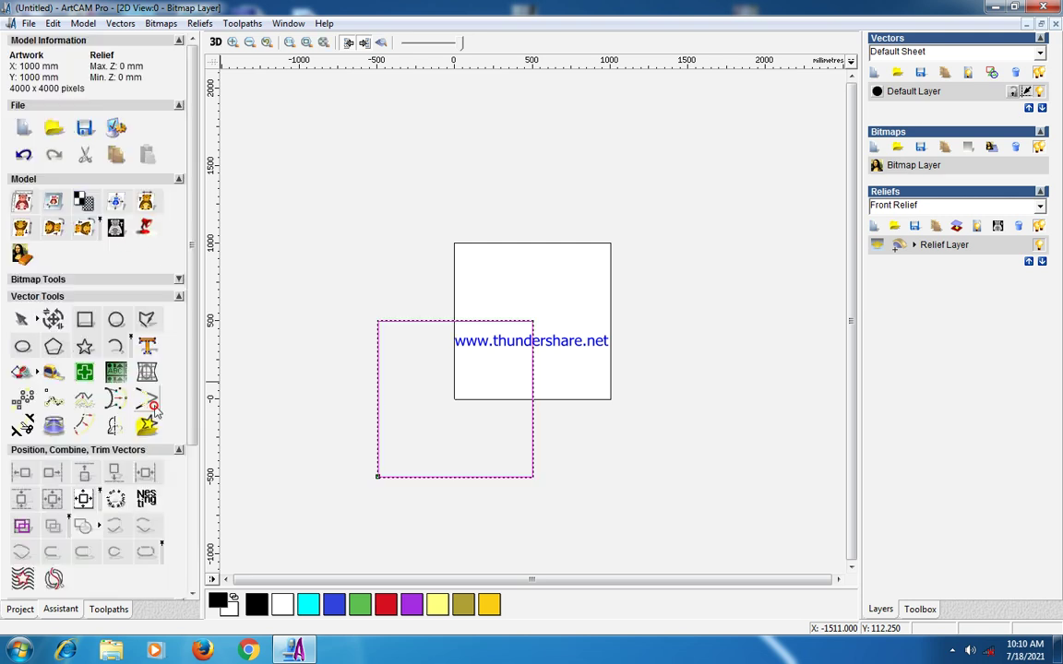
{"action": "key", "text": "F9"}
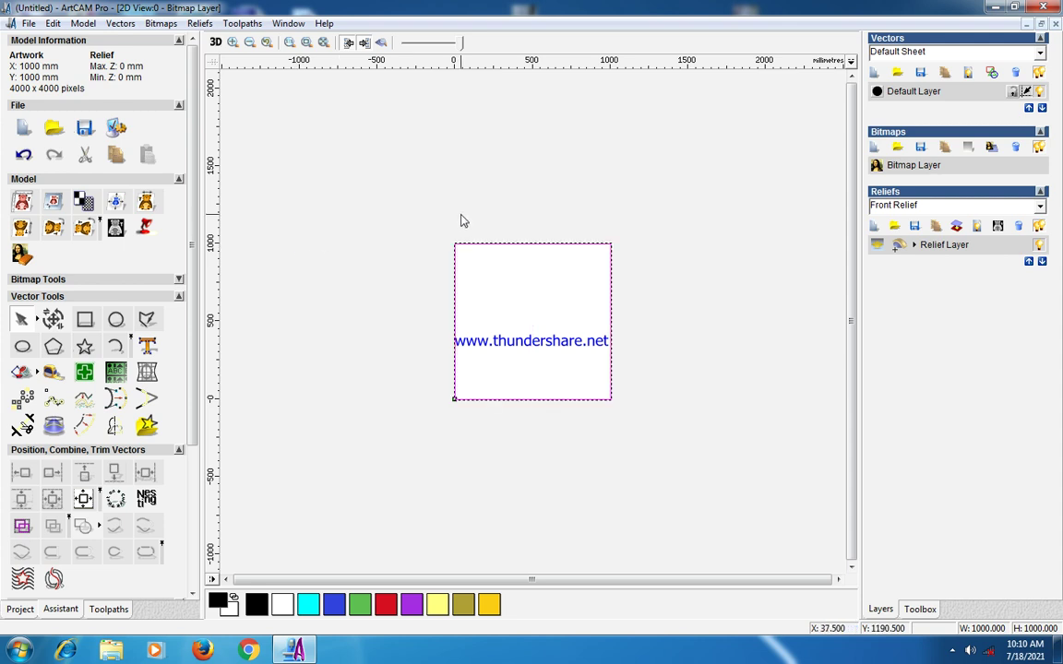
{"action": "left_click", "coordinate": [366, 330]}
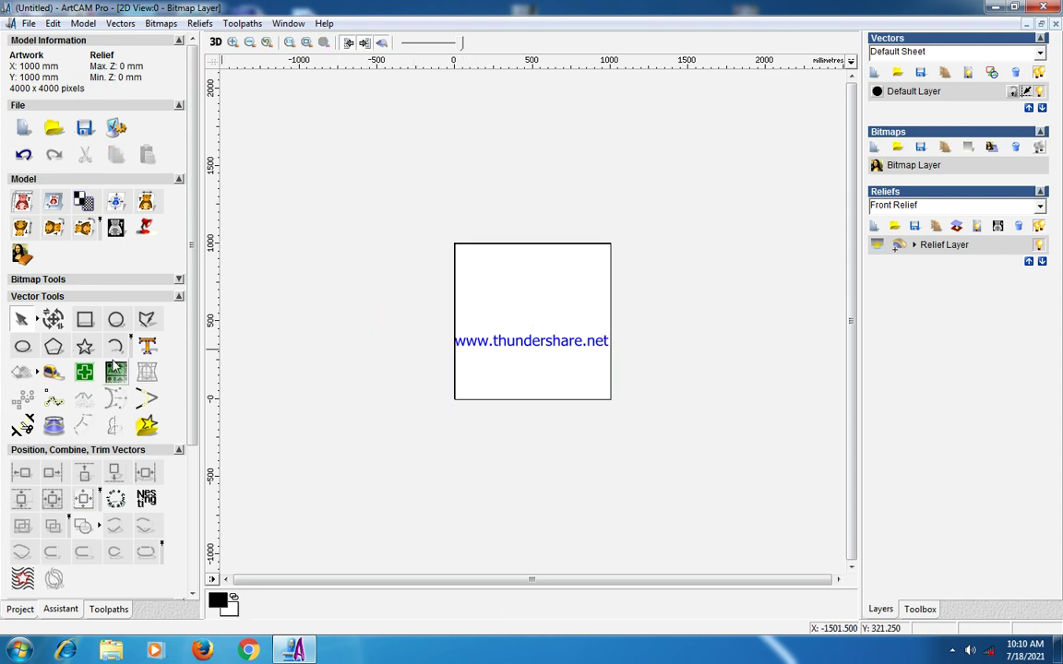
- Draw a vertical polyline about 1192 mm long across the square and centre it on the page
{"action": "left_click", "coordinate": [146, 318]}
{"action": "left_click", "coordinate": [513, 231]}
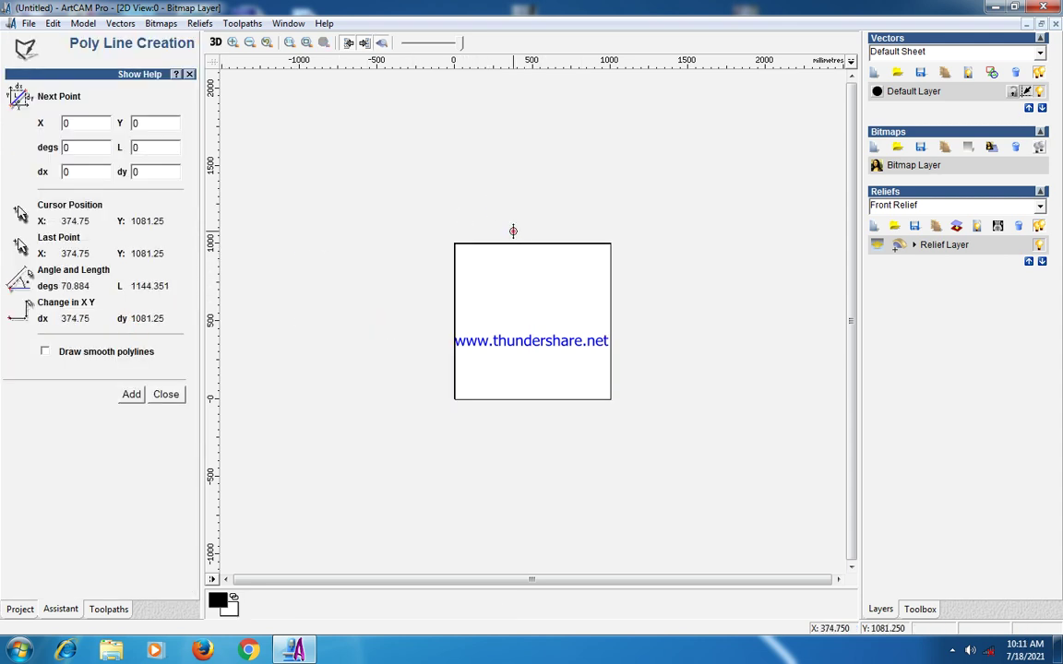
{"action": "left_click", "coordinate": [514, 416]}
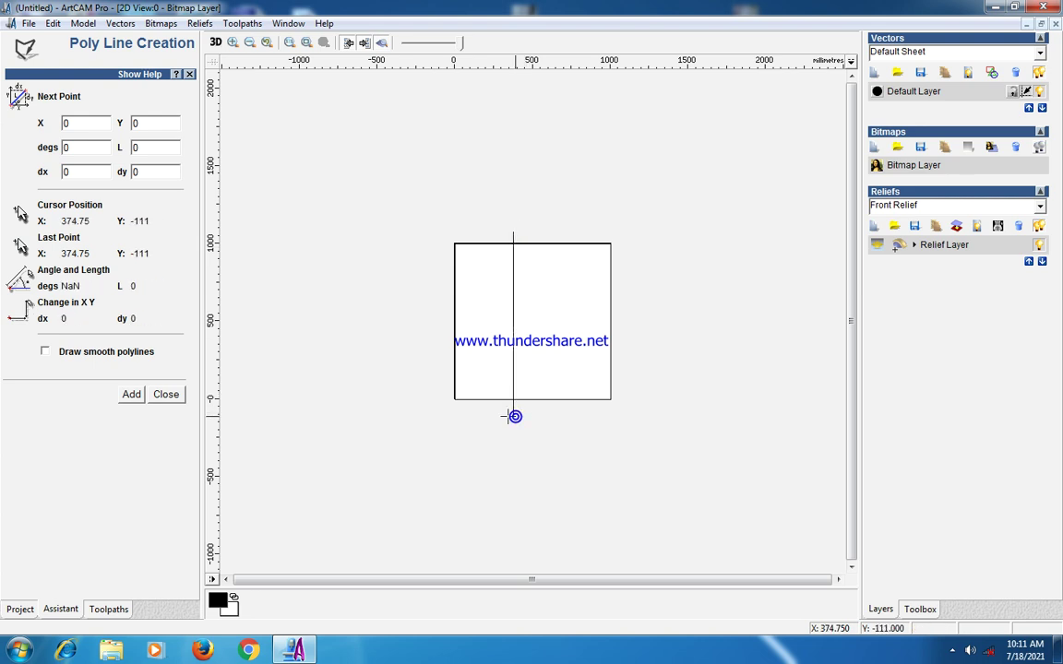
{"action": "left_click", "coordinate": [166, 394]}
{"action": "left_click", "coordinate": [512, 341]}
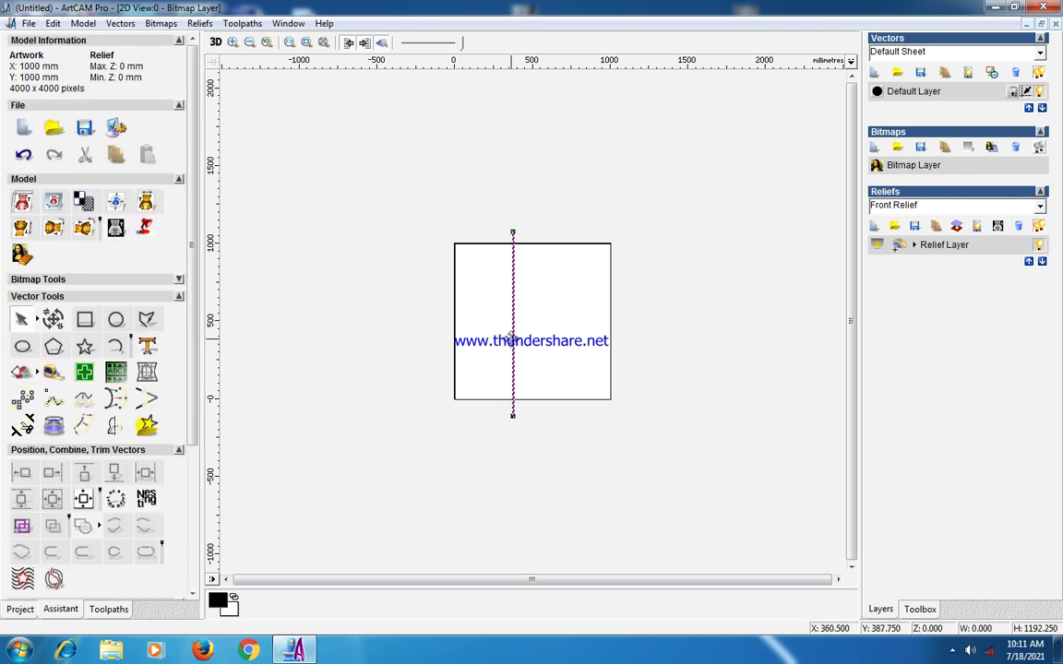
{"action": "key", "text": "F9"}
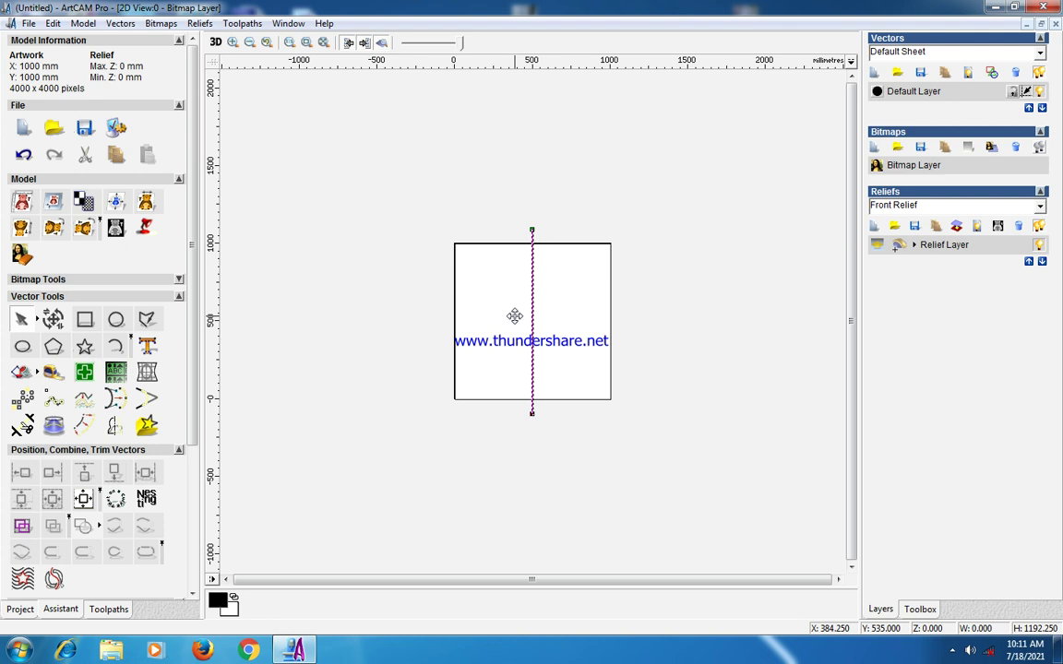
{"action": "left_click", "coordinate": [348, 327]}
- Draw a horizontal polyline about 1212 mm long across the square and centre it on the page
{"action": "left_click", "coordinate": [145, 319]}
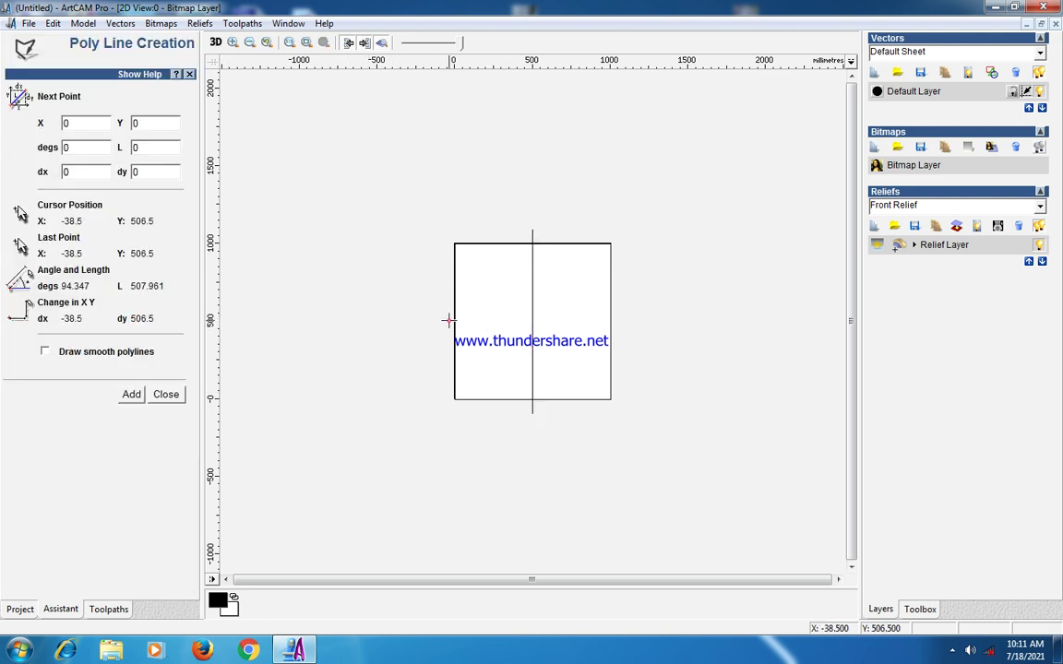
{"action": "left_click", "coordinate": [453, 316]}
{"action": "left_click", "coordinate": [643, 315]}
{"action": "left_click", "coordinate": [176, 393]}
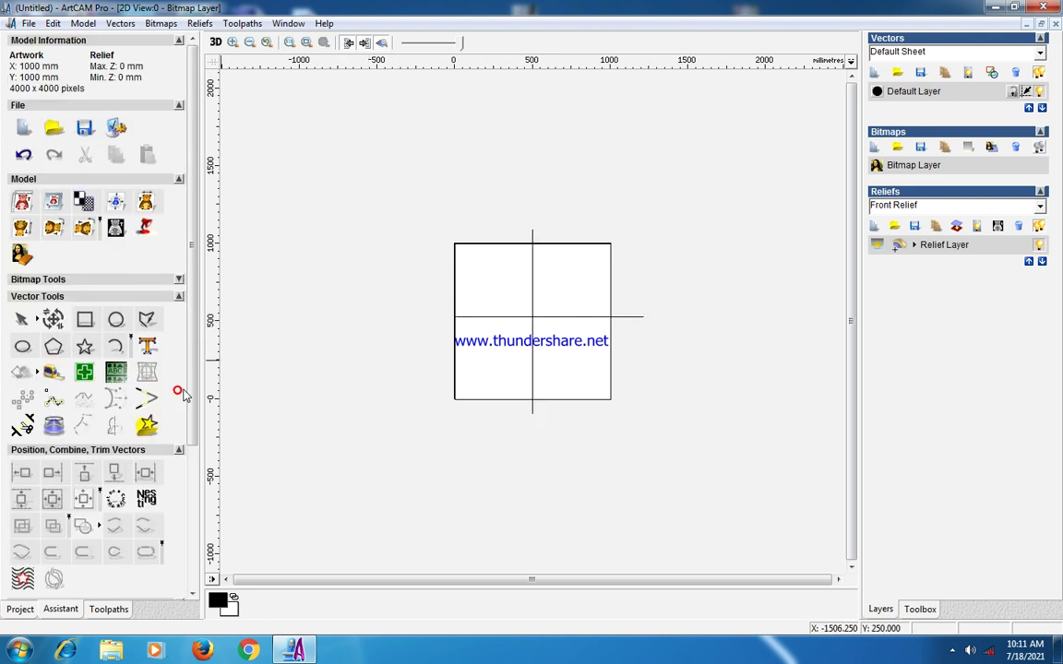
{"action": "left_click", "coordinate": [471, 316]}
{"action": "left_click", "coordinate": [81, 502]}
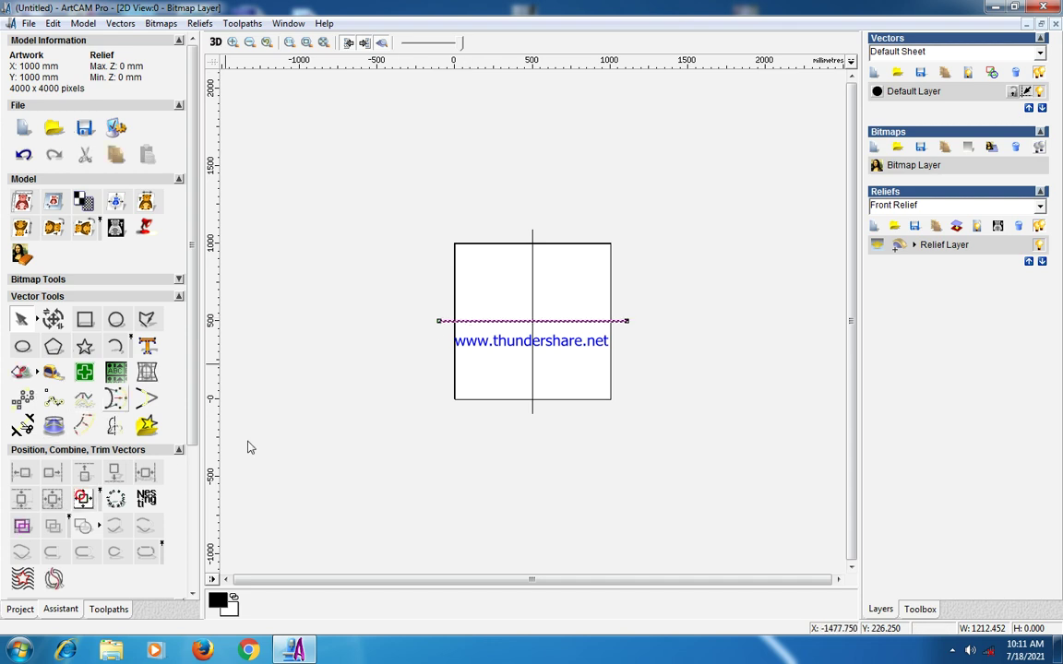
{"action": "left_click", "coordinate": [328, 432]}
- Create a circle of about 58.6 mm radius centred on the crossing of the guide lines at X 500, Y 500
{"action": "scroll", "coordinate": [529, 315], "scroll_direction": "up", "scroll_amount": 3}
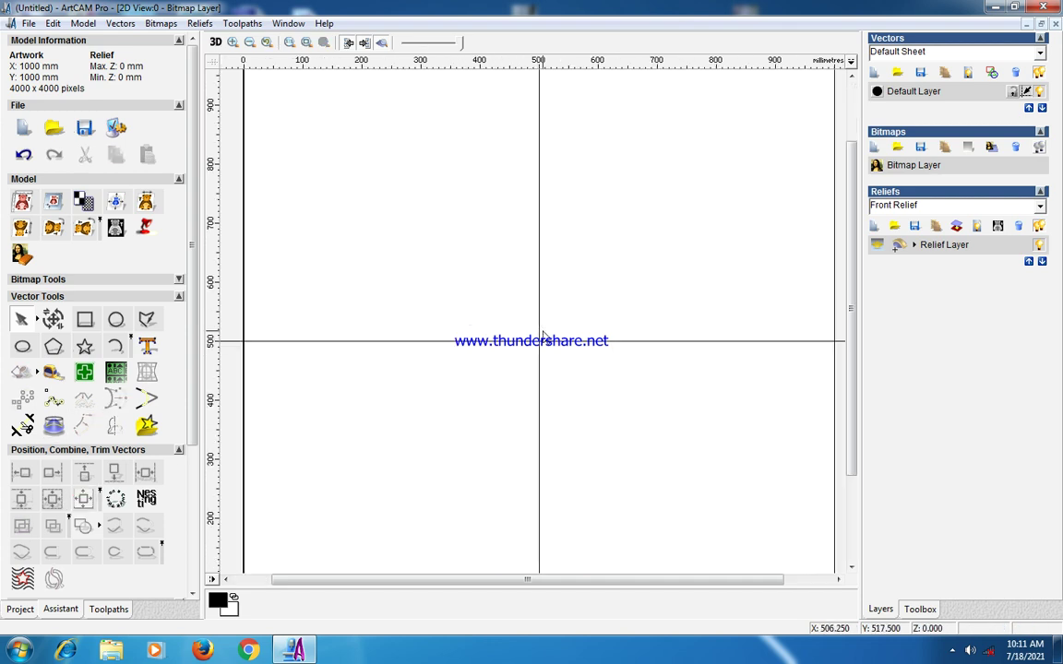
{"action": "left_click", "coordinate": [116, 321]}
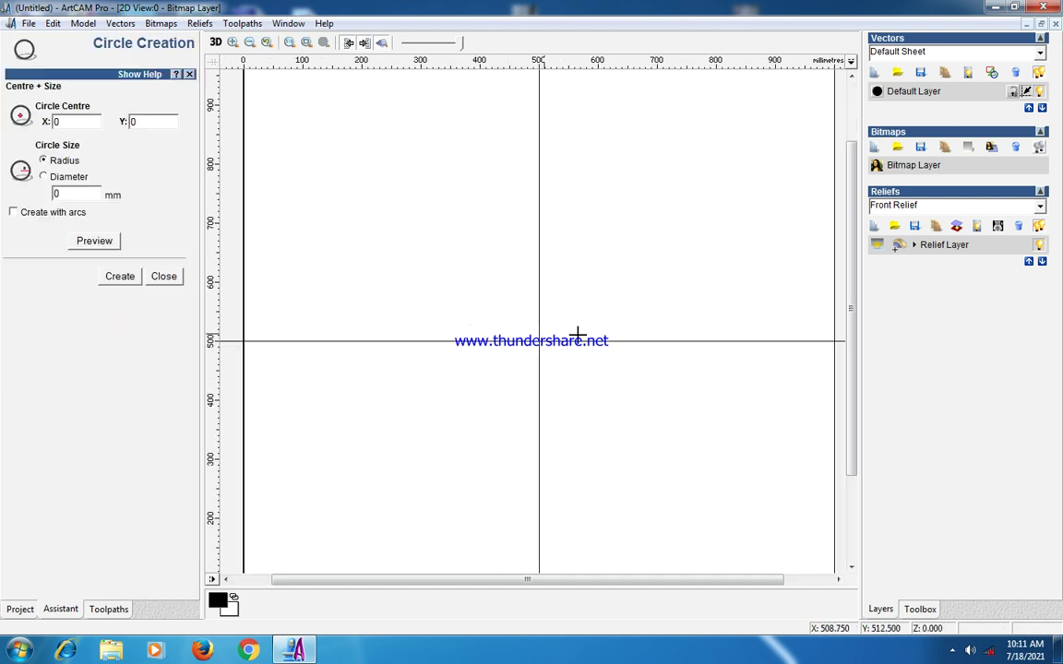
{"action": "left_click_drag", "start_coordinate": [539, 341], "coordinate": [544, 375]}
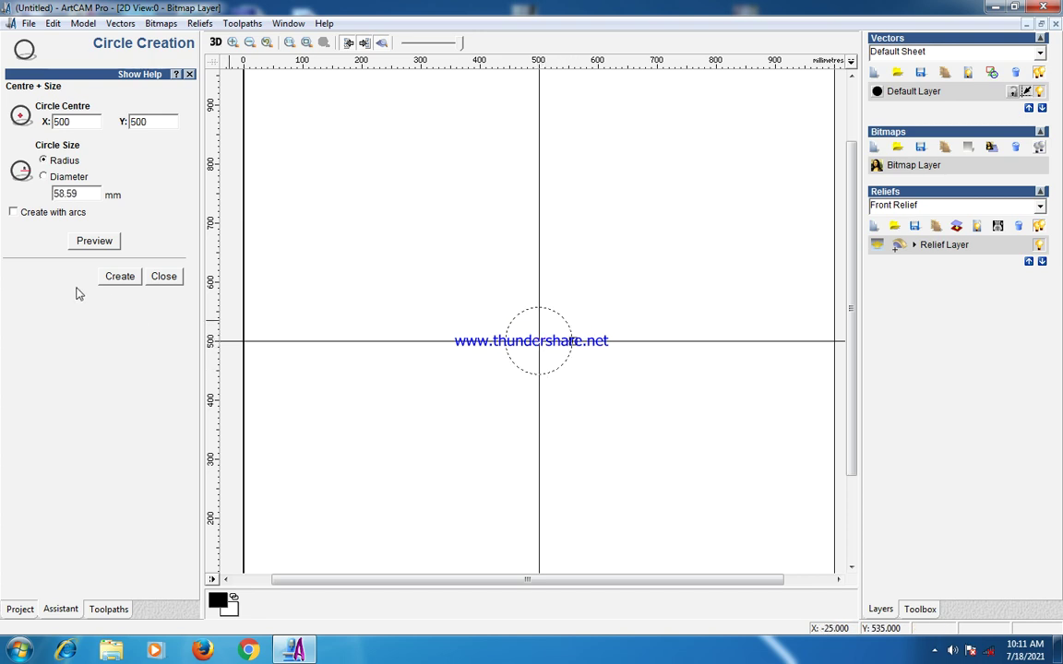
{"action": "left_click", "coordinate": [109, 276]}
{"action": "left_click", "coordinate": [163, 276]}
{"action": "left_click", "coordinate": [313, 271]}
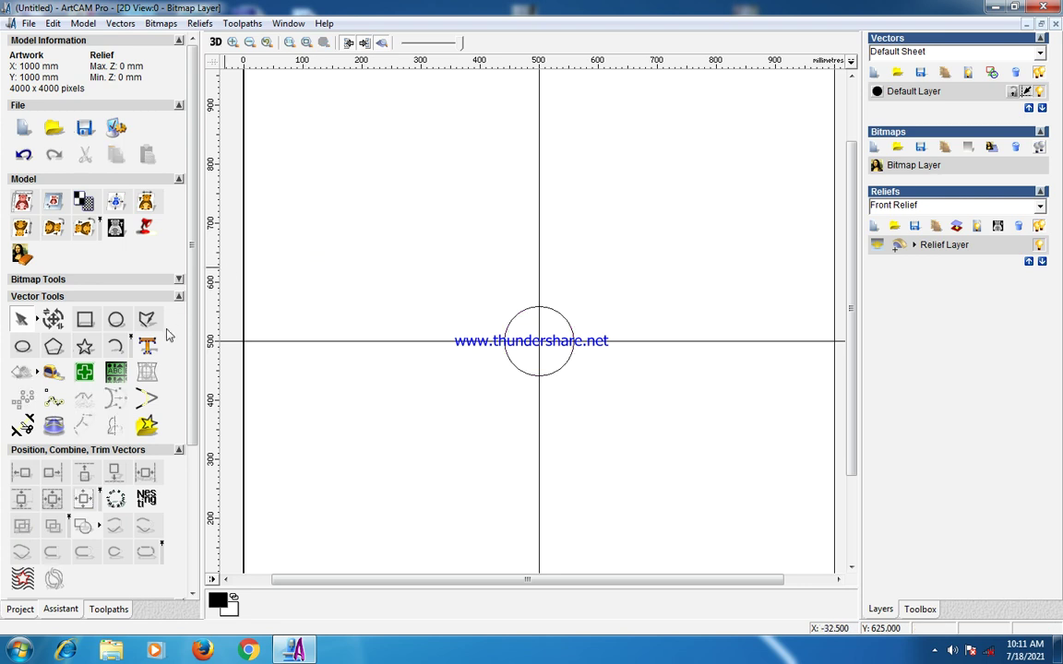
- Create an upright ellipse about 97.5 mm wide and 280 mm high above the circle and centre it on the vertical guide line
{"action": "left_click", "coordinate": [22, 346]}
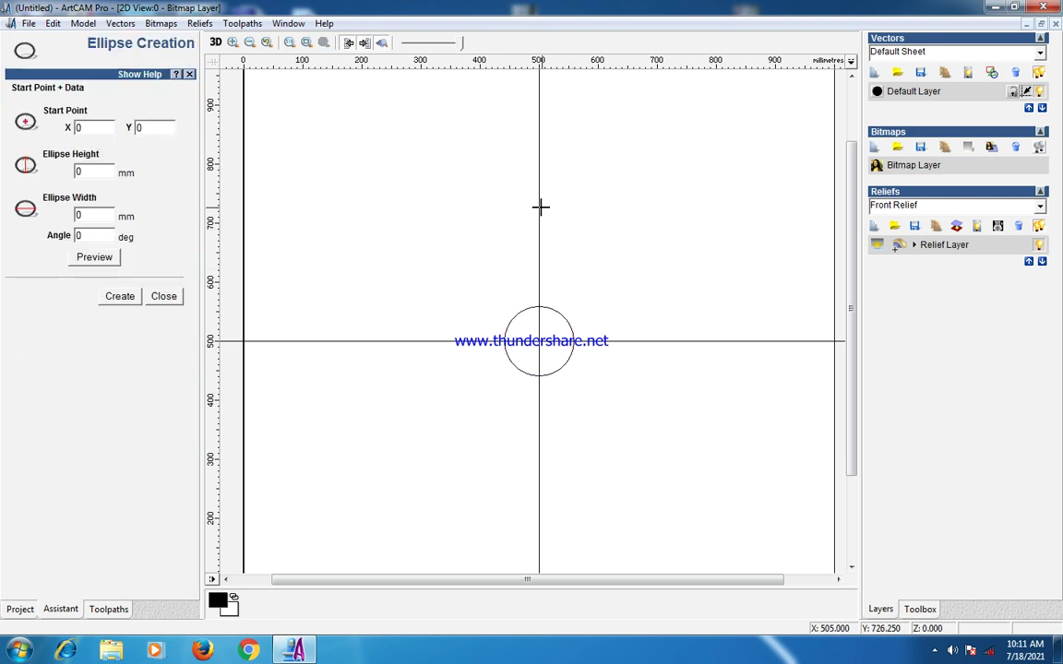
{"action": "left_click_drag", "start_coordinate": [539, 204], "coordinate": [568, 287]}
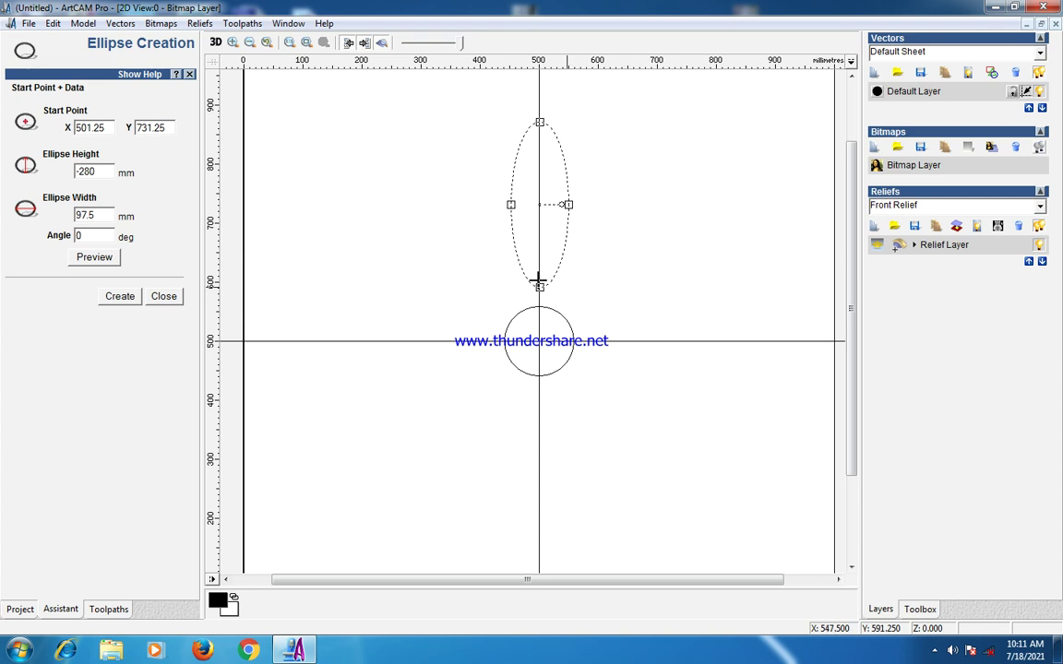
{"action": "left_click", "coordinate": [119, 296]}
{"action": "left_click", "coordinate": [161, 297]}
{"action": "left_click", "coordinate": [372, 232]}
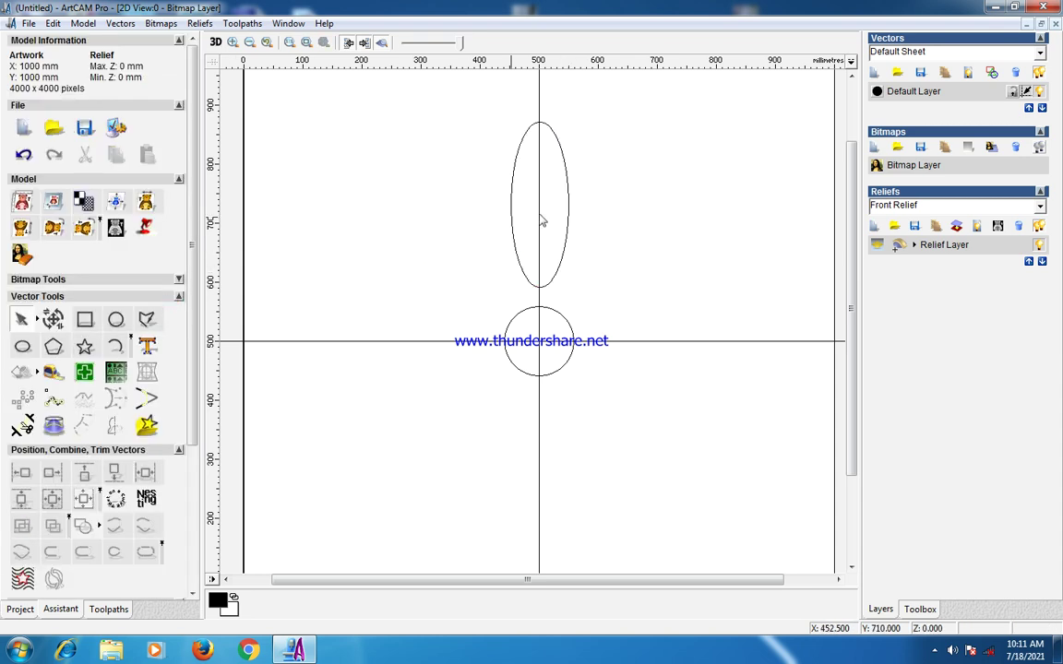
{"action": "left_click", "coordinate": [569, 206]}
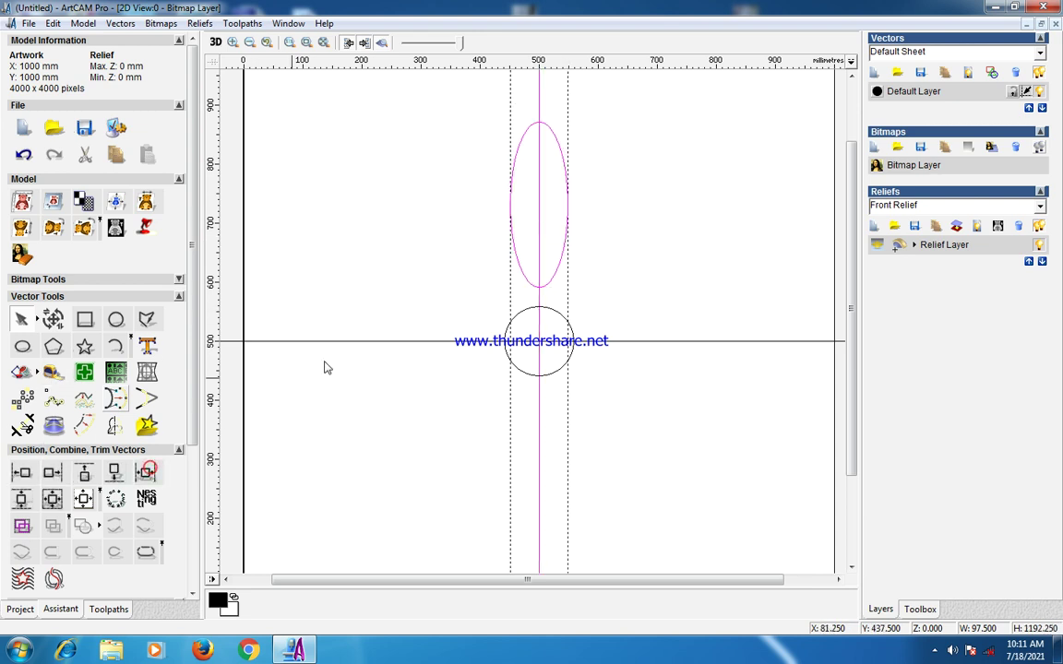
{"action": "left_click", "coordinate": [383, 318]}
- Trim away the left half of the ellipse at the vertical guide line
{"action": "left_click", "coordinate": [22, 427]}
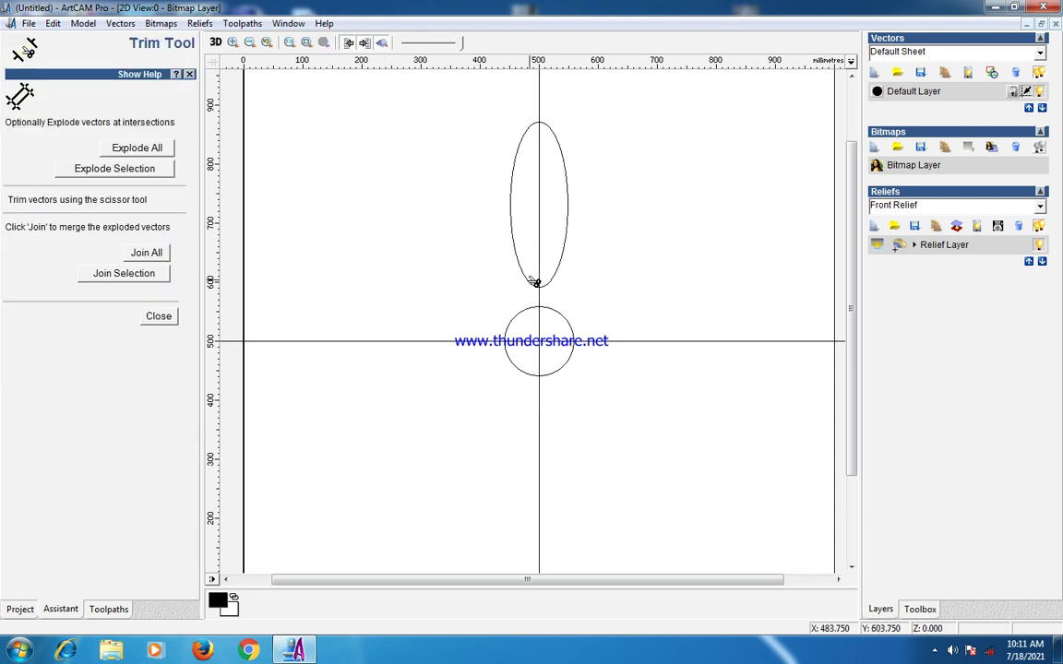
{"action": "left_click", "coordinate": [530, 280]}
{"action": "left_click", "coordinate": [158, 316]}
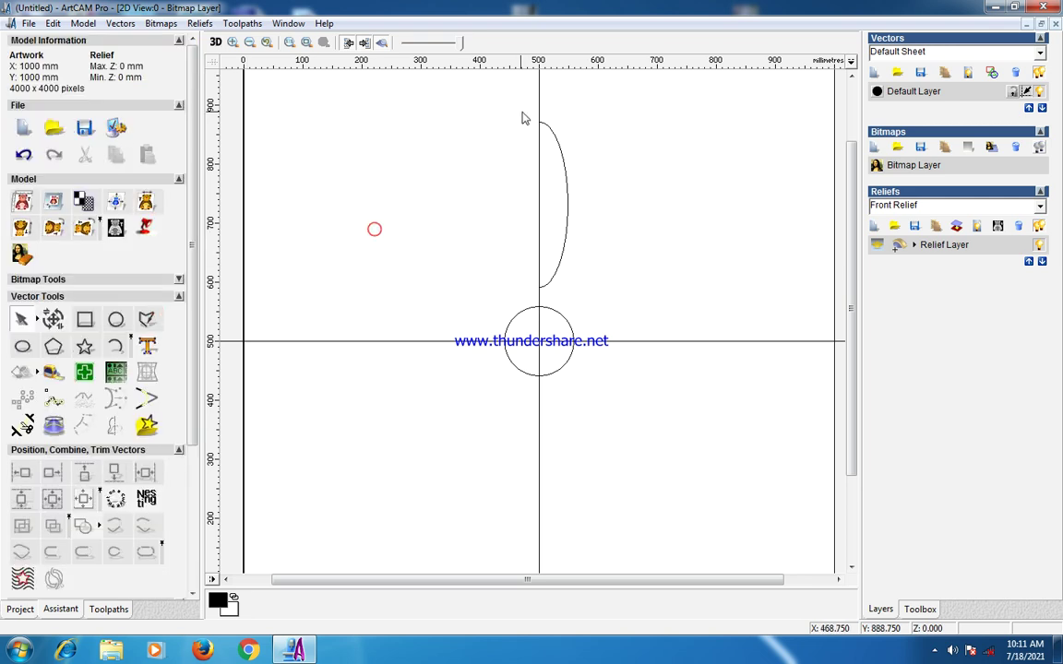
- Move the half ellipse's middle node straight down its outer side to about Y 655 mm
{"action": "left_click", "coordinate": [553, 129]}
{"action": "key", "text": "n"}
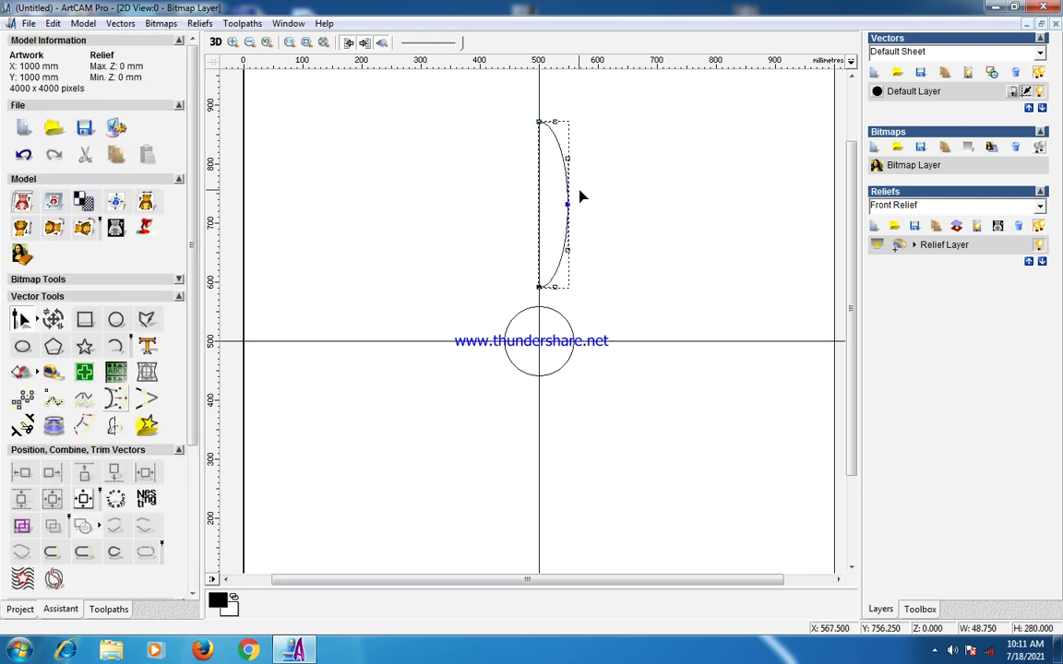
{"action": "scroll", "coordinate": [581, 197], "scroll_direction": "up", "scroll_amount": 2}
{"action": "scroll", "coordinate": [577, 210], "scroll_direction": "down", "scroll_amount": 2}
{"action": "scroll", "coordinate": [494, 439], "scroll_direction": "up", "scroll_amount": 2}
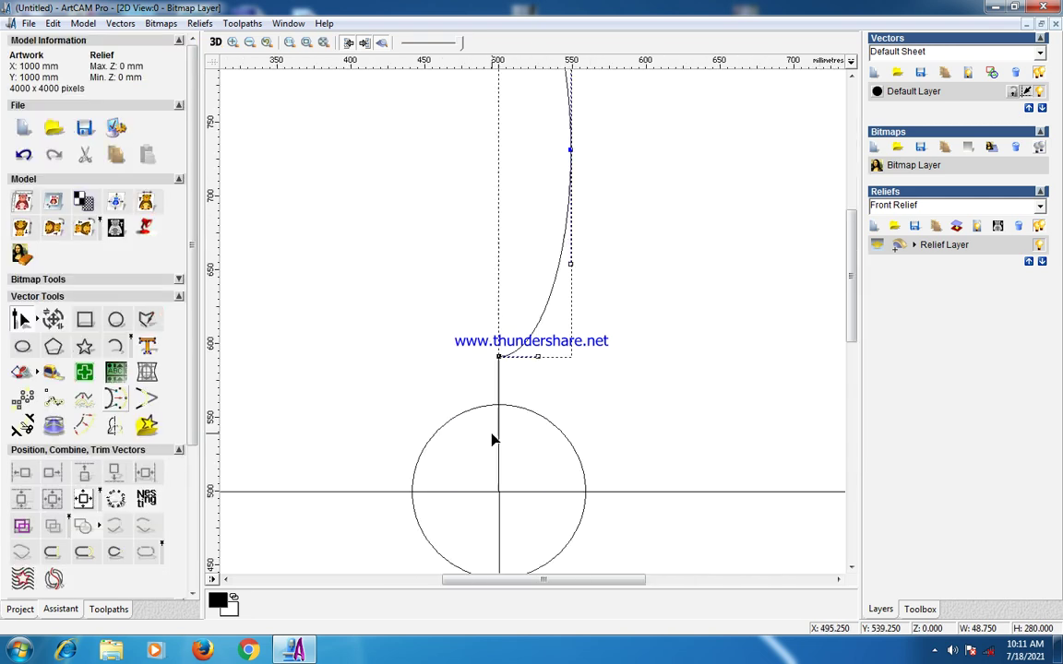
{"action": "left_click", "coordinate": [570, 150]}
{"action": "scroll", "coordinate": [544, 300], "scroll_direction": "down", "scroll_amount": 4}
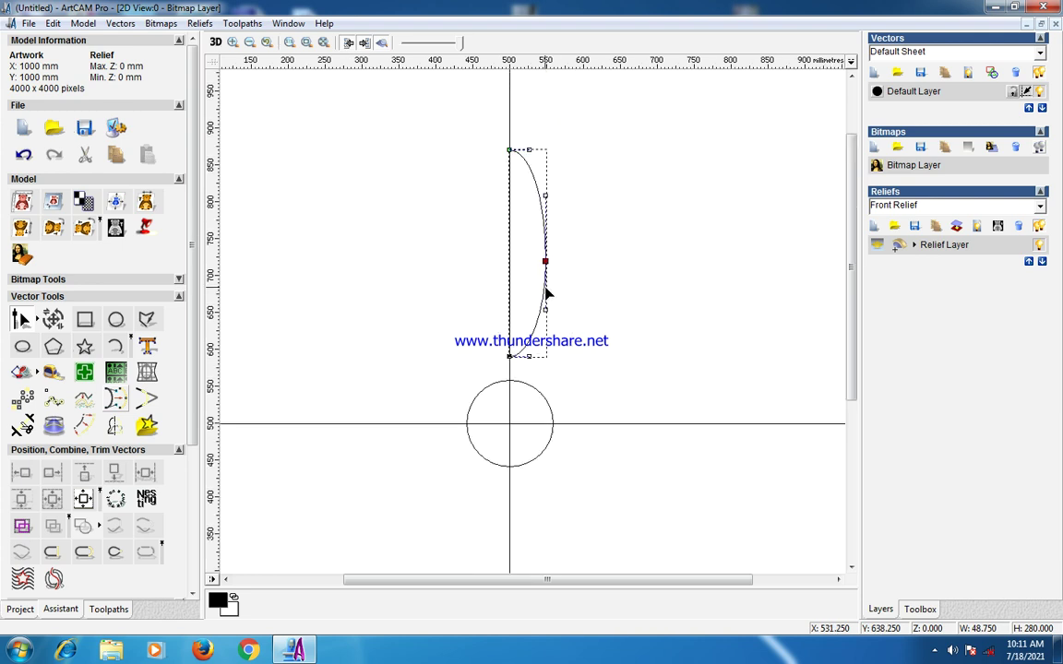
{"action": "left_click_drag", "start_coordinate": [550, 258], "coordinate": [551, 267]}
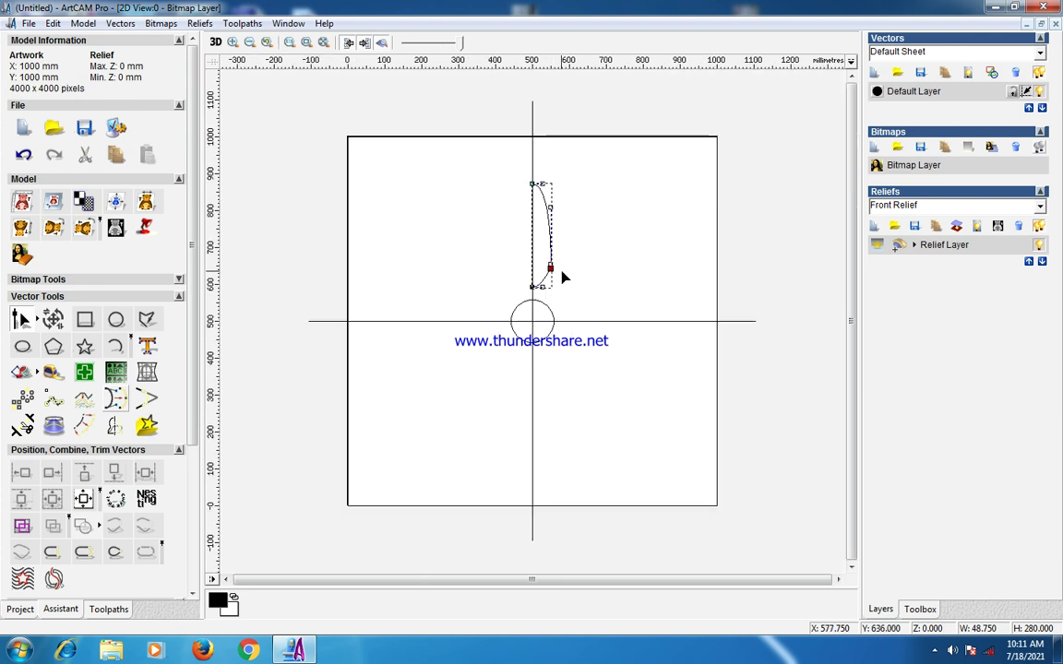
- Reshape the half ellipse with its control handles into a petal side about 54 mm wide with a pointed upper end
{"action": "scroll", "coordinate": [550, 231], "scroll_direction": "up", "scroll_amount": 2}
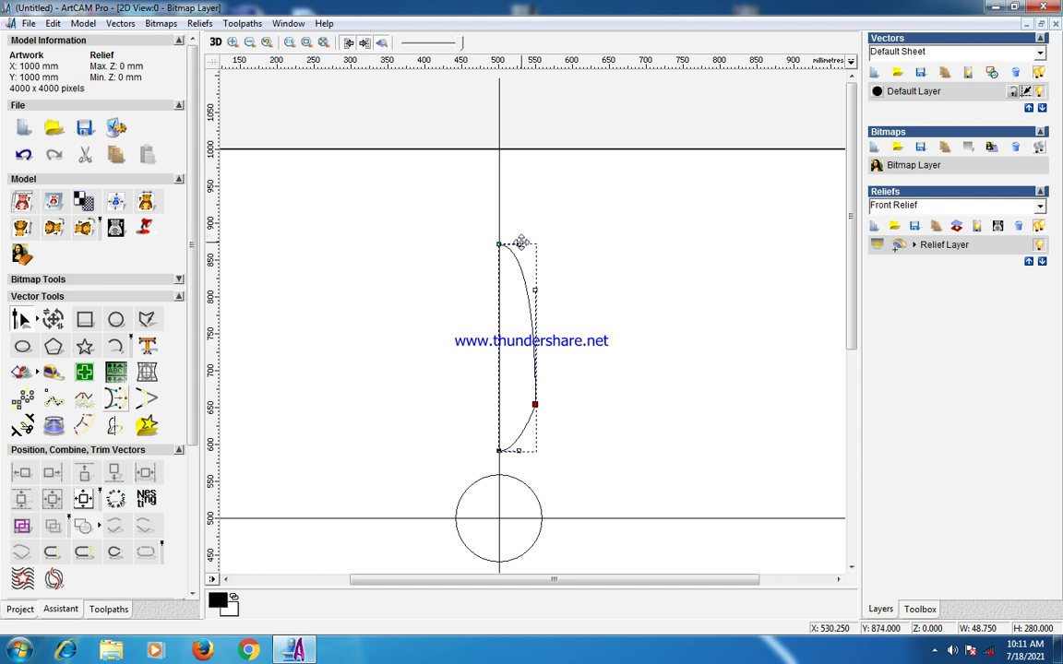
{"action": "left_click_drag", "start_coordinate": [520, 244], "coordinate": [533, 297]}
{"action": "scroll", "coordinate": [532, 439], "scroll_direction": "up", "scroll_amount": 2}
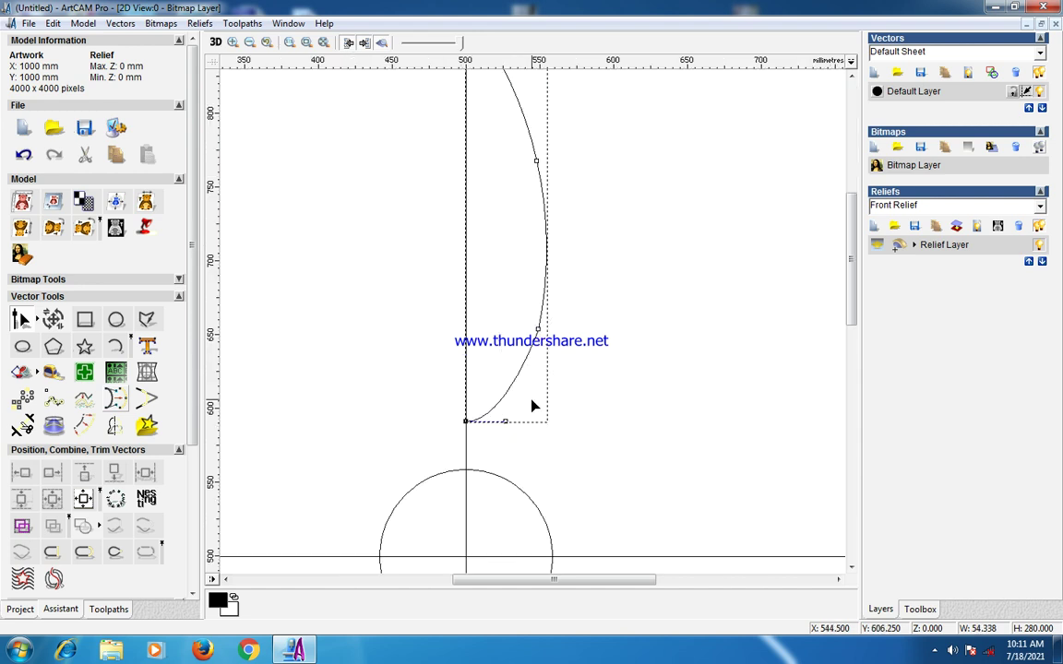
{"action": "left_click", "coordinate": [512, 391]}
{"action": "key", "text": "n"}
{"action": "scroll", "coordinate": [524, 254], "scroll_direction": "down", "scroll_amount": 1}
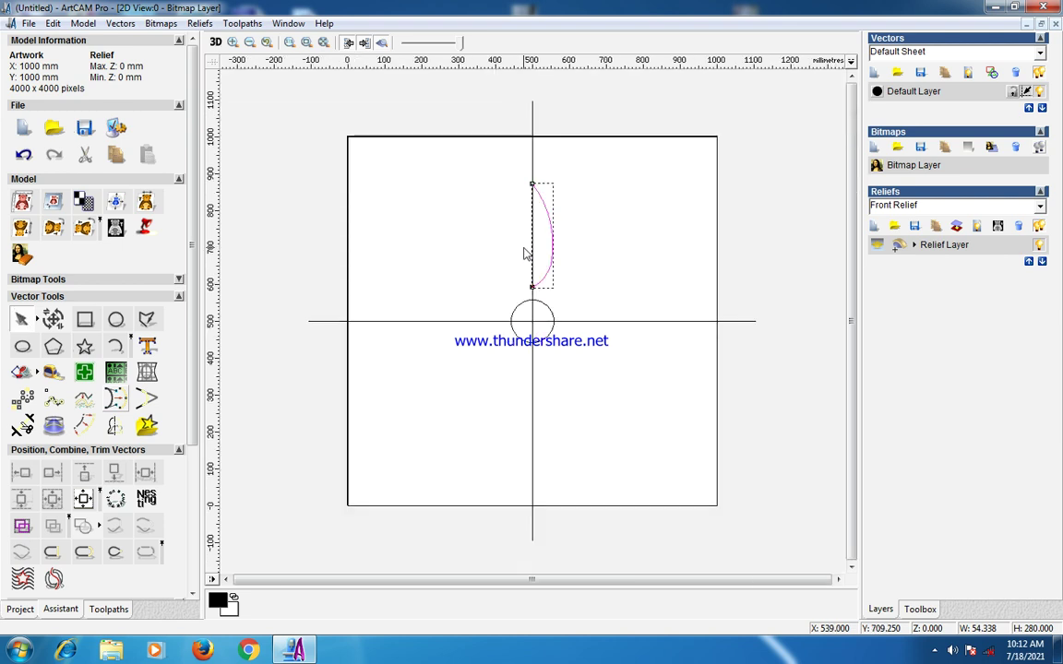
- Mirror a copy of the petal half to the left and select both halves
{"action": "left_click", "coordinate": [111, 393]}
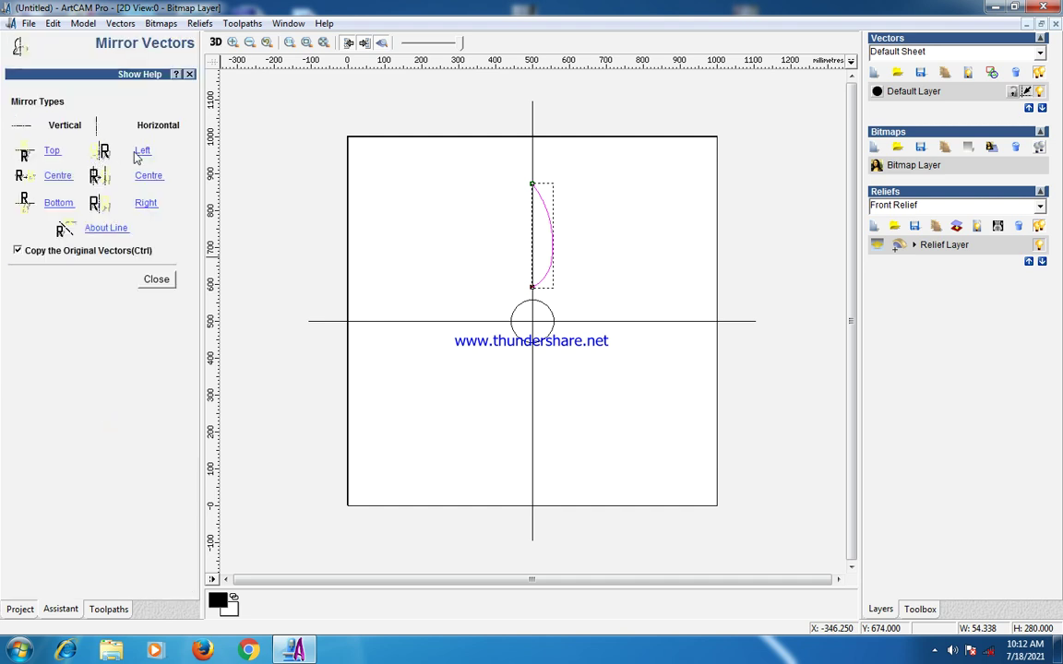
{"action": "left_click", "coordinate": [141, 151]}
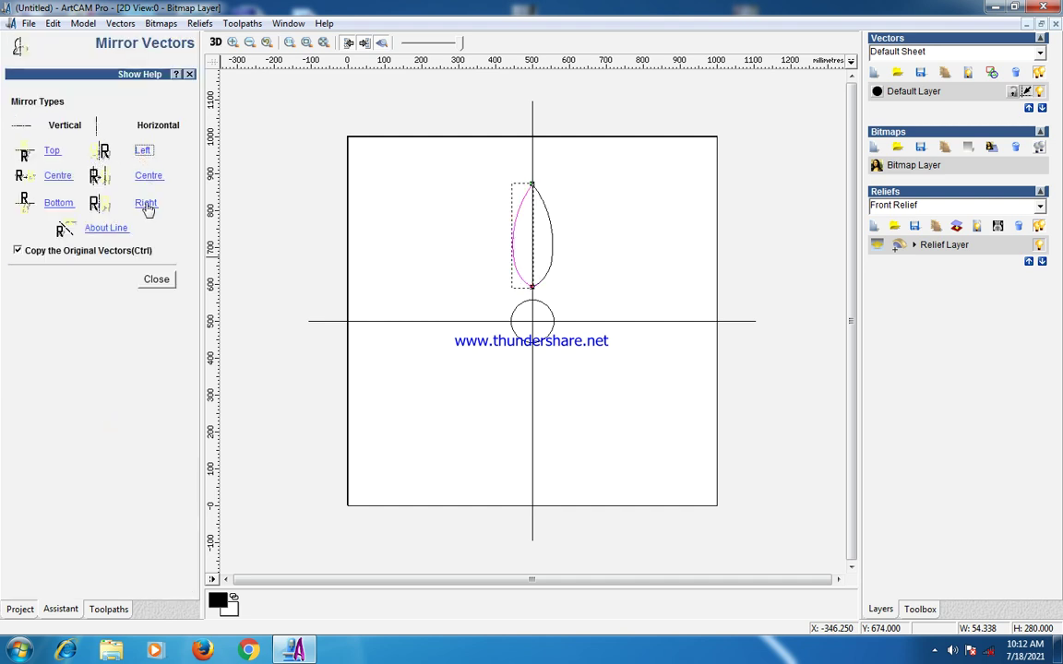
{"action": "left_click", "coordinate": [156, 278]}
{"action": "left_click_drag", "start_coordinate": [479, 184], "coordinate": [553, 299]}
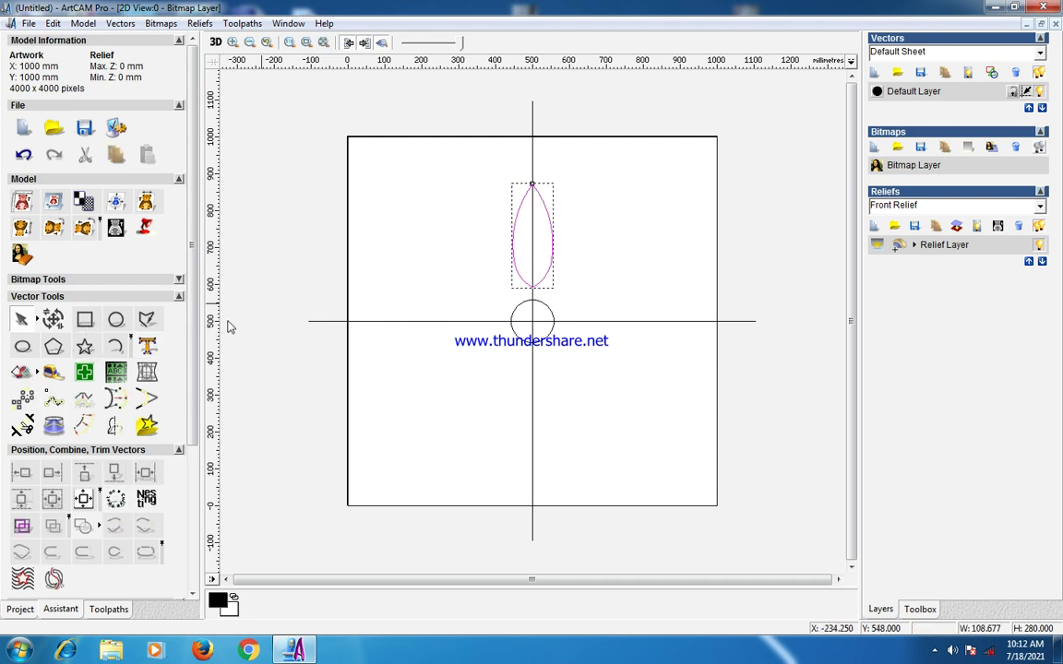
- Move the petal straight down along the vertical guide line until its lower end touches the top of the centre circle
{"action": "left_click", "coordinate": [591, 261]}
{"action": "left_click", "coordinate": [546, 271]}
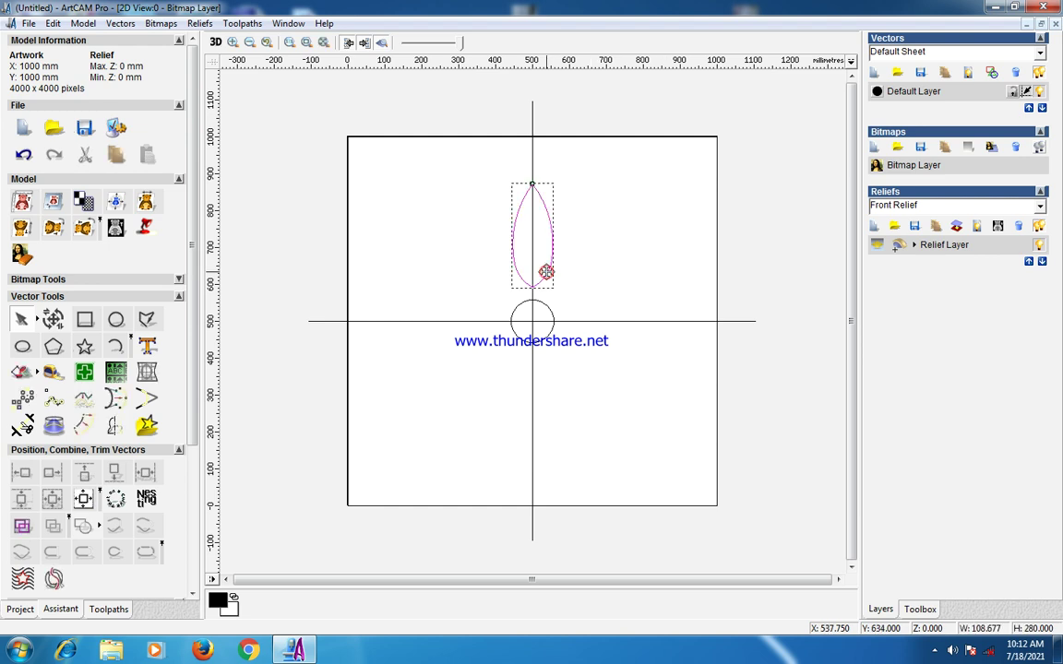
{"action": "left_click_drag", "start_coordinate": [546, 271], "coordinate": [547, 284]}
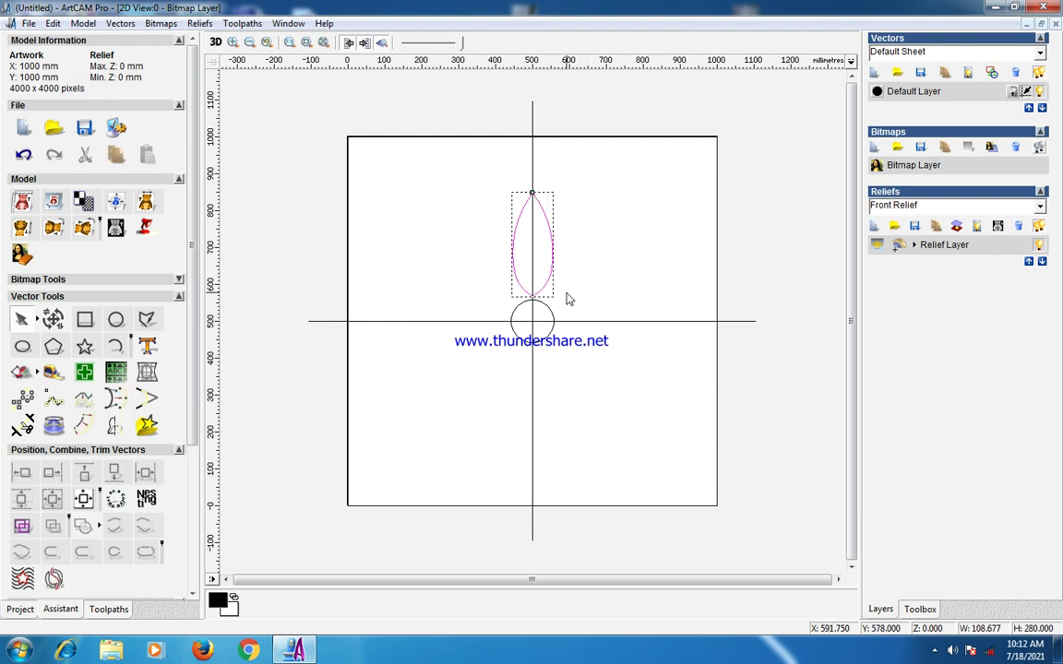
{"action": "left_click", "coordinate": [575, 275]}
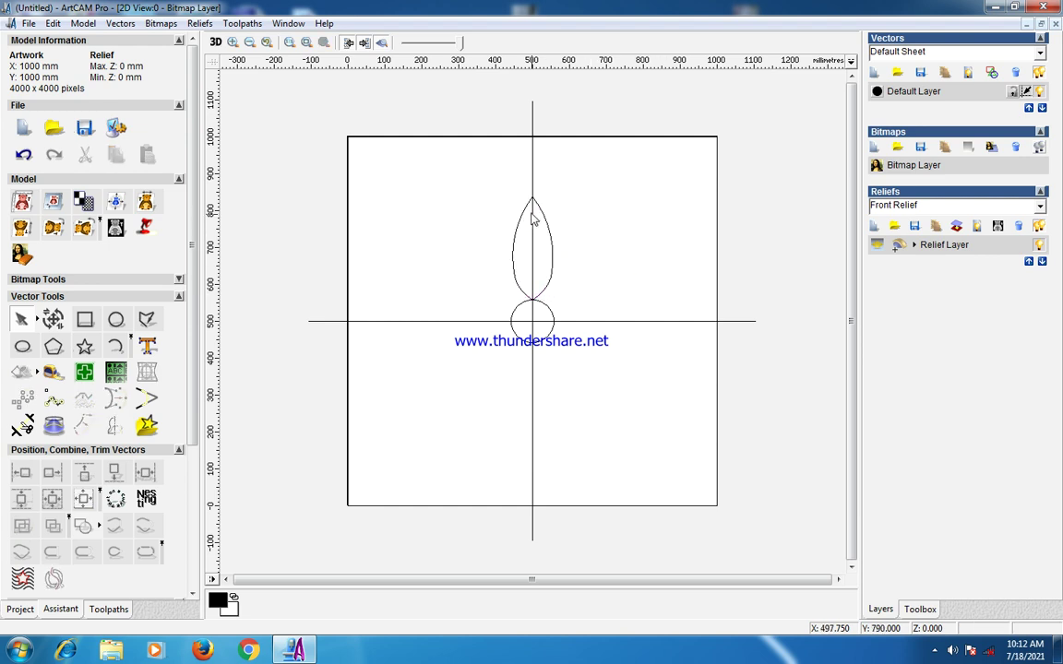
- Rotate-copy the petal into 8 objects over a total of 360 degrees about the centre circle's midpoint and select the whole flower
{"action": "left_click", "coordinate": [513, 264]}
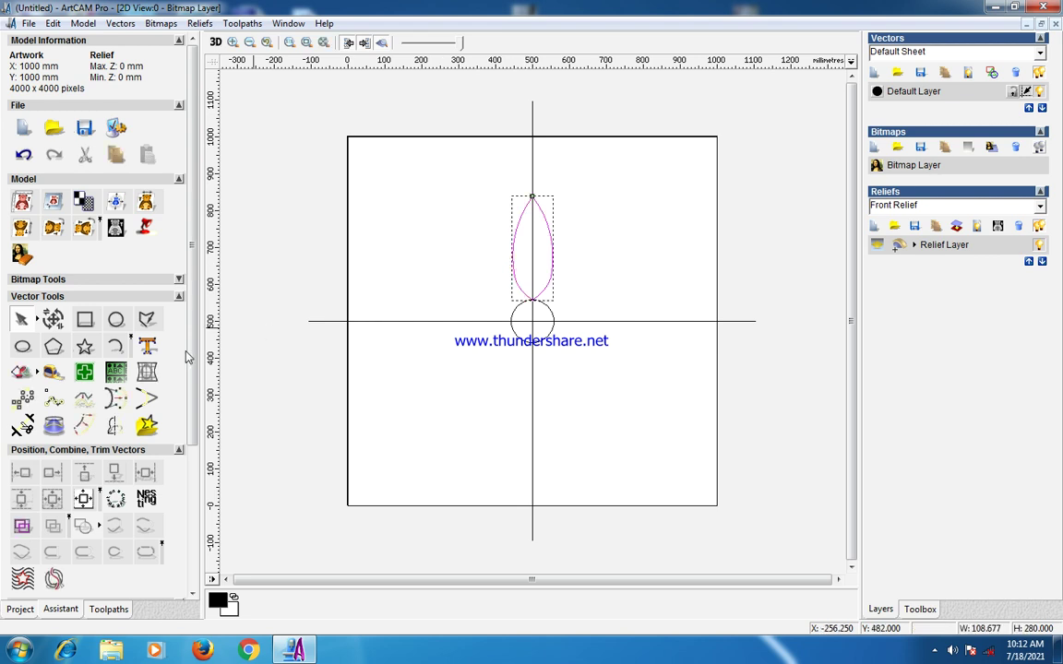
{"action": "left_click", "coordinate": [30, 401]}
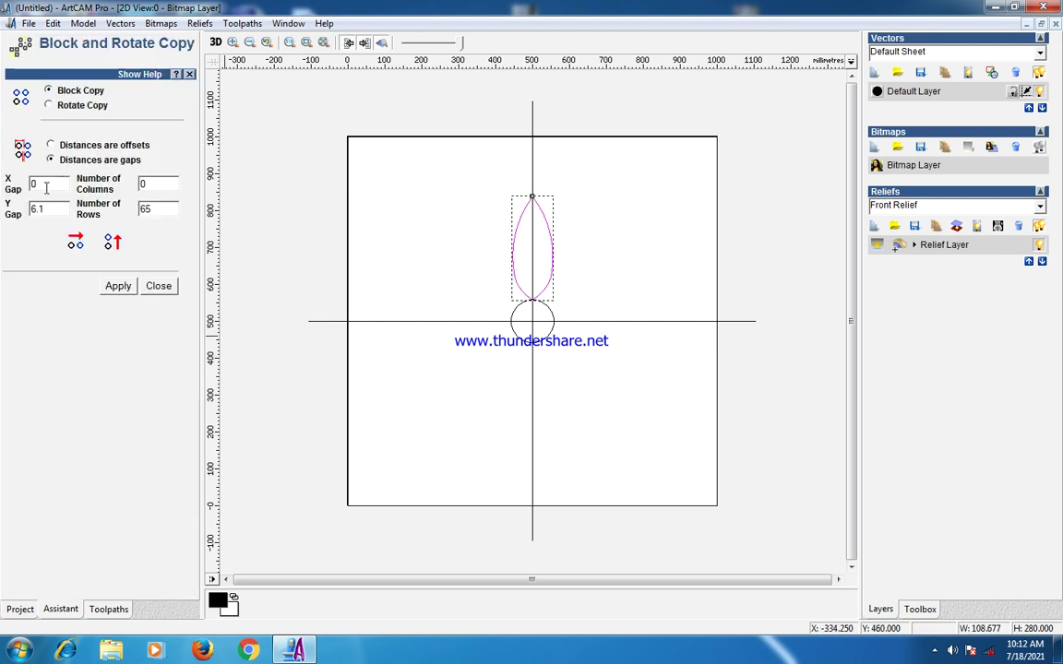
{"action": "left_click", "coordinate": [49, 105]}
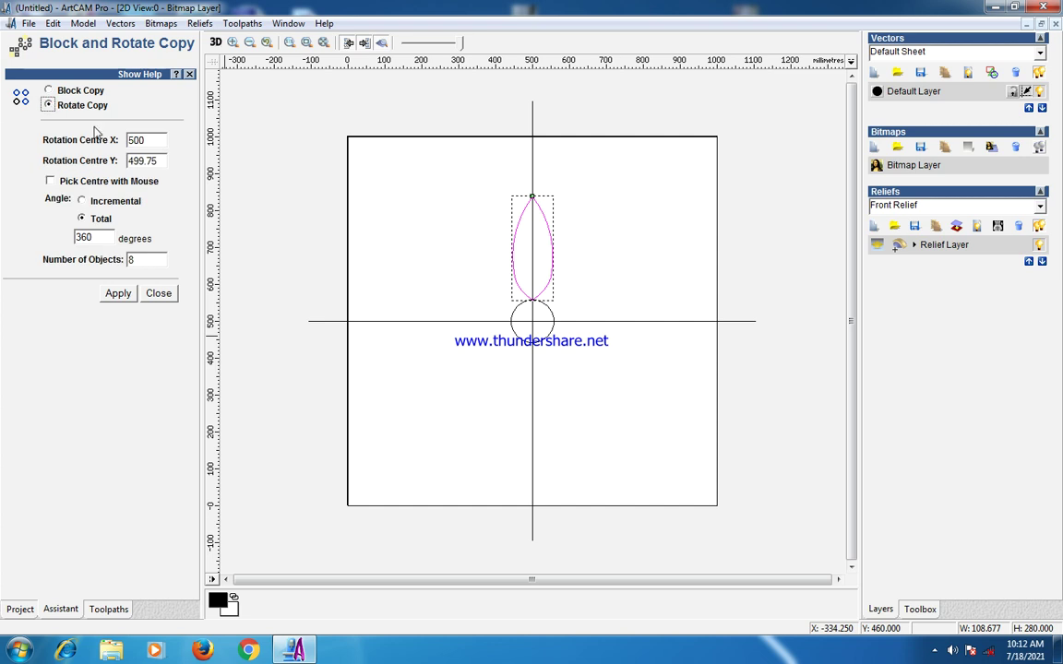
{"action": "left_click", "coordinate": [49, 182]}
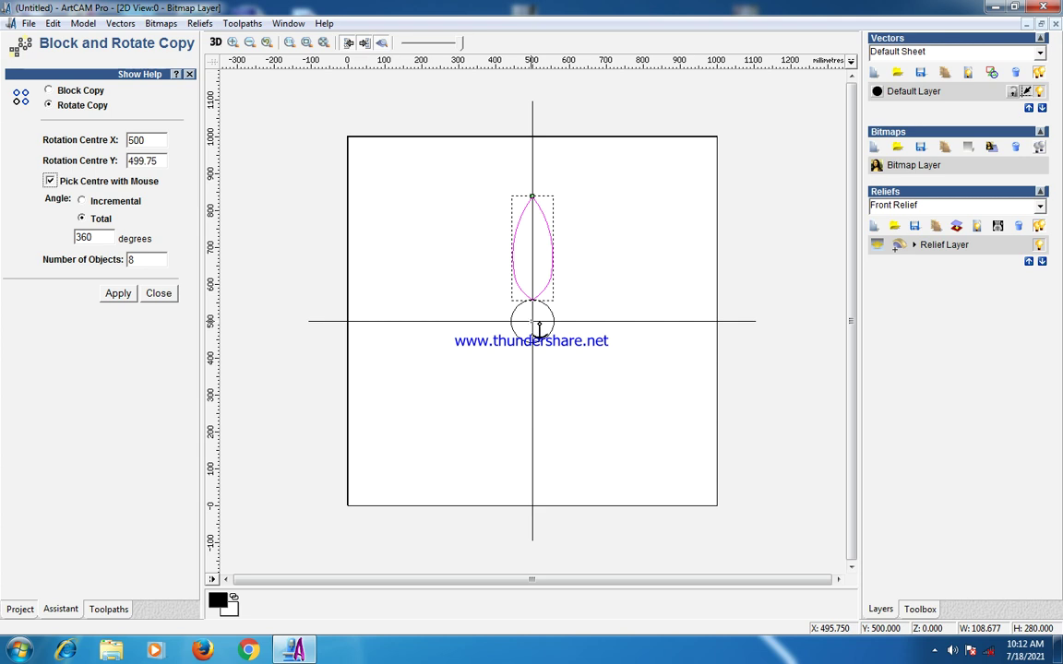
{"action": "left_click", "coordinate": [541, 325]}
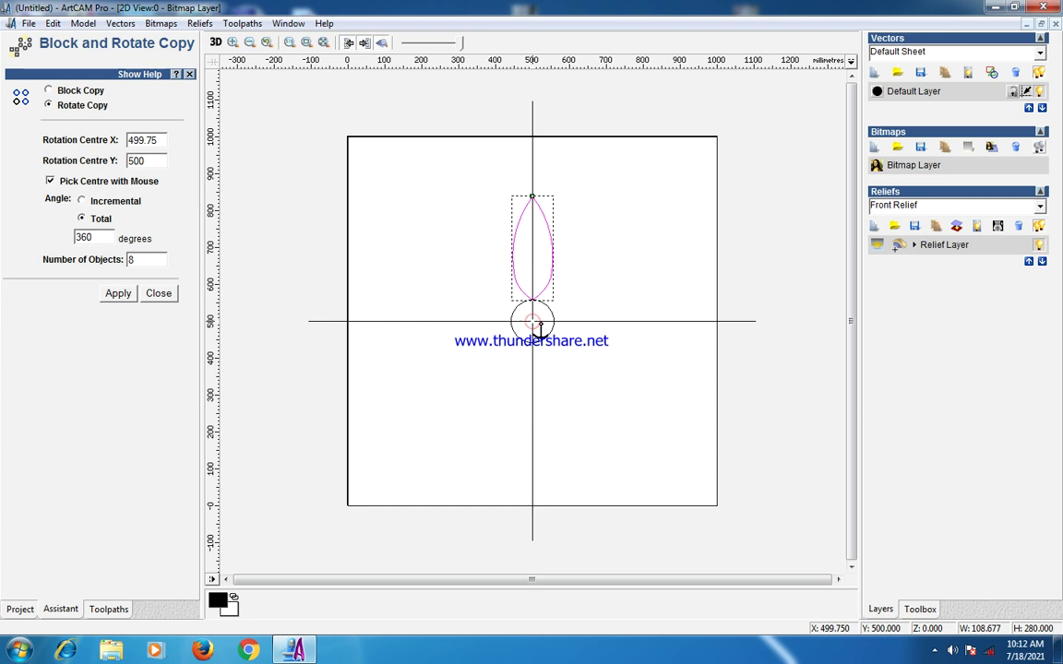
{"action": "left_click", "coordinate": [117, 293]}
{"action": "left_click", "coordinate": [159, 293]}
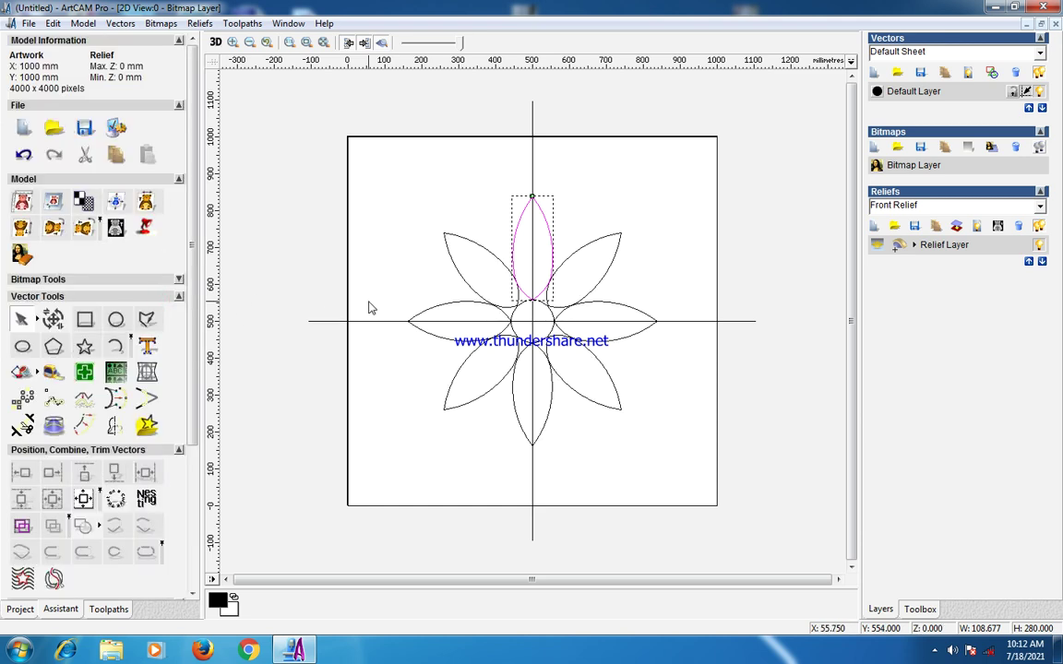
{"action": "left_click_drag", "start_coordinate": [389, 174], "coordinate": [694, 482]}
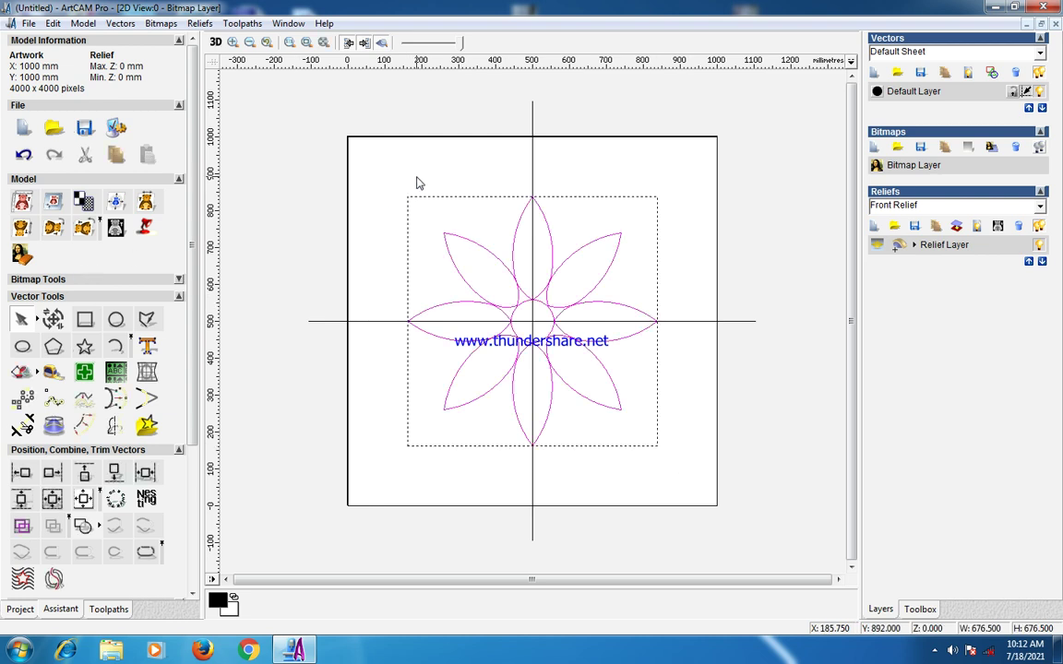
{"action": "right_click", "coordinate": [525, 246]}
{"action": "left_click", "coordinate": [612, 325]}
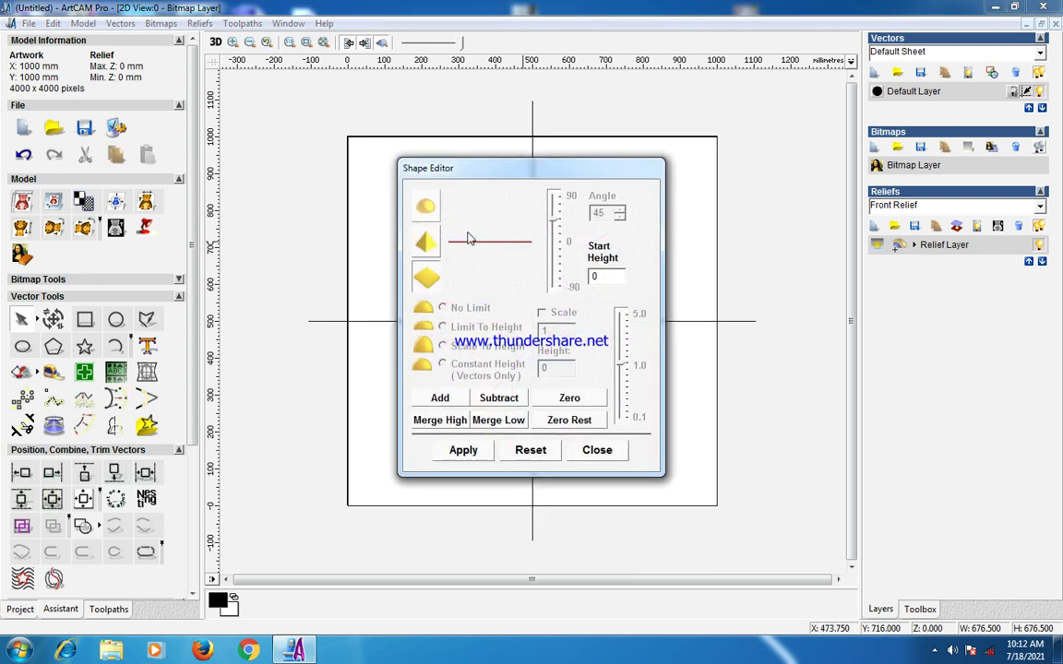
{"action": "left_click", "coordinate": [425, 207]}
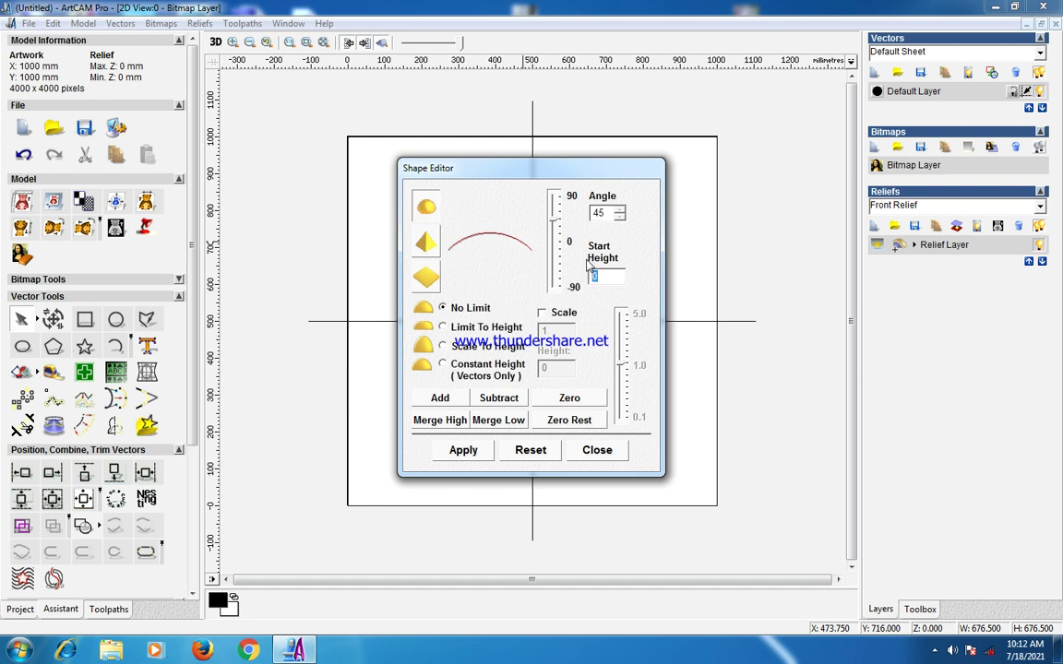
{"action": "left_click", "coordinate": [597, 451]}
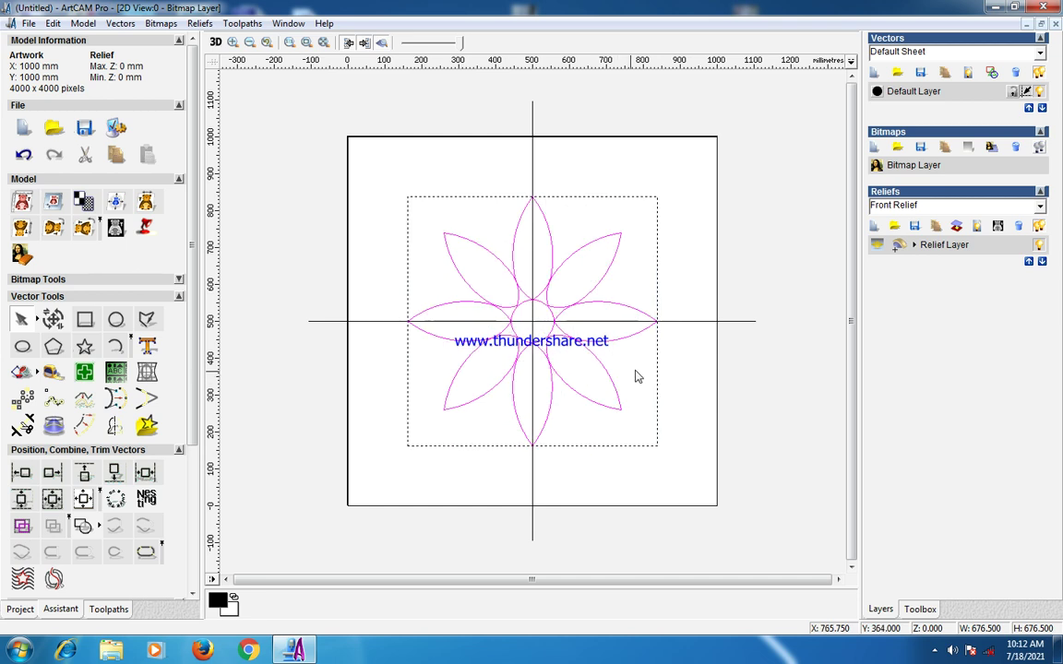
- Create a round-profile relief from the selected flower with start height 4, scaled to height 6, using Merge High
{"action": "right_click", "coordinate": [554, 282]}
{"action": "left_click", "coordinate": [605, 362]}
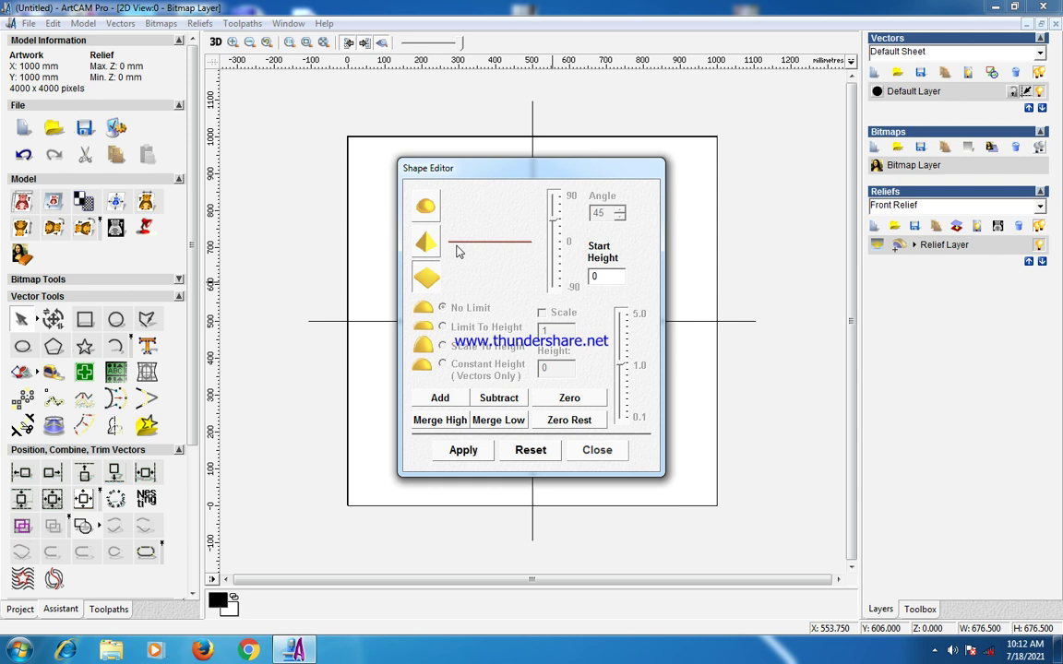
{"action": "left_click", "coordinate": [426, 208]}
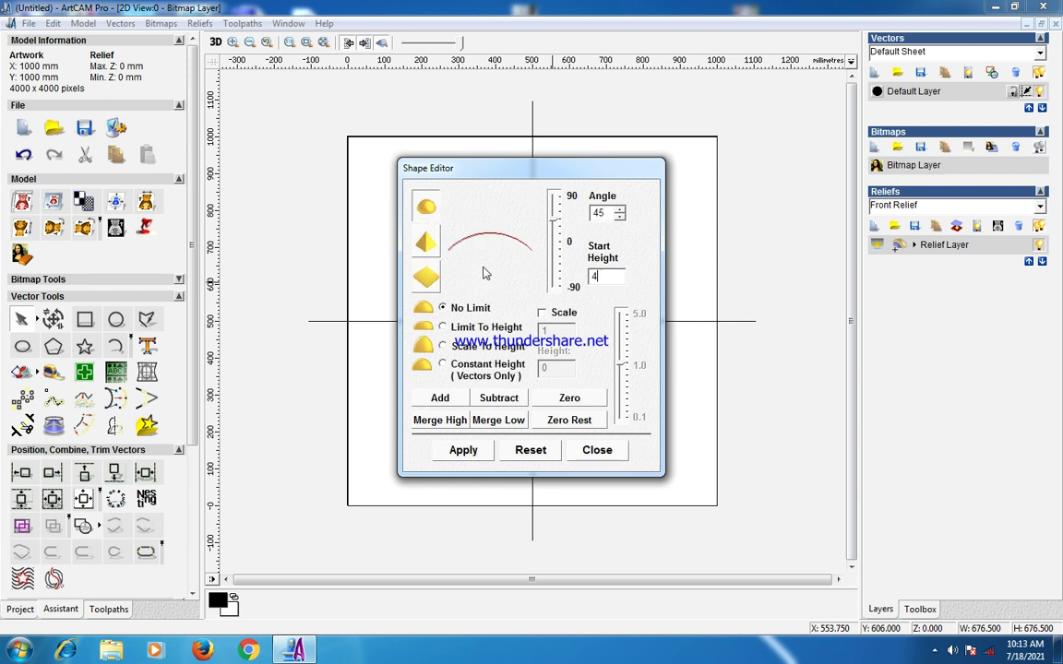
{"action": "type", "text": "4"}
{"action": "left_click", "coordinate": [487, 345]}
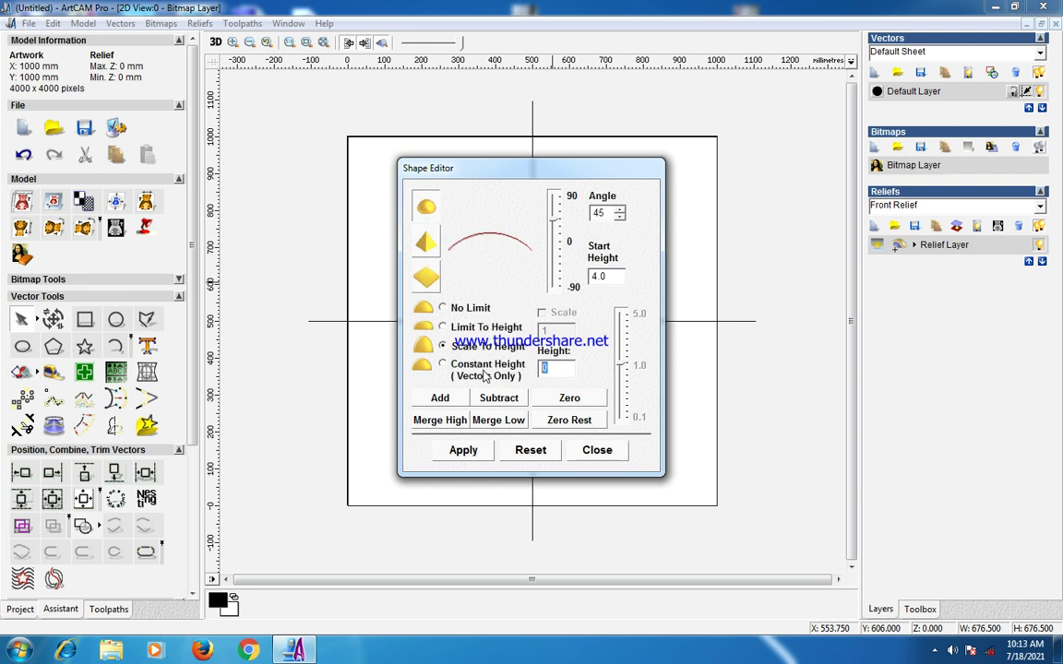
{"action": "left_click", "coordinate": [438, 420]}
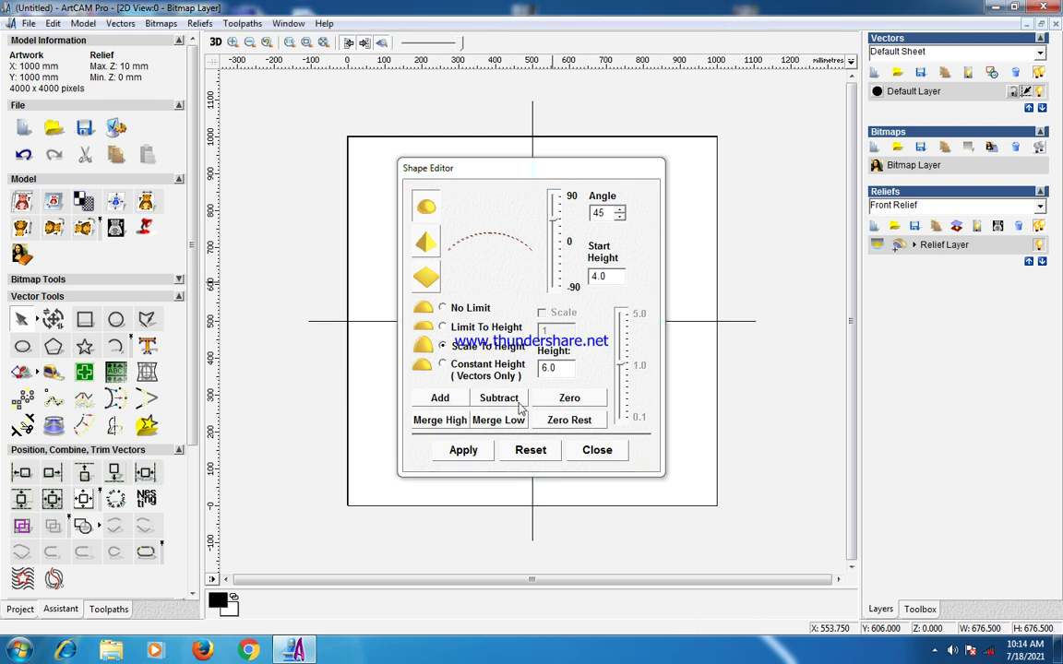
{"action": "left_click", "coordinate": [595, 449]}
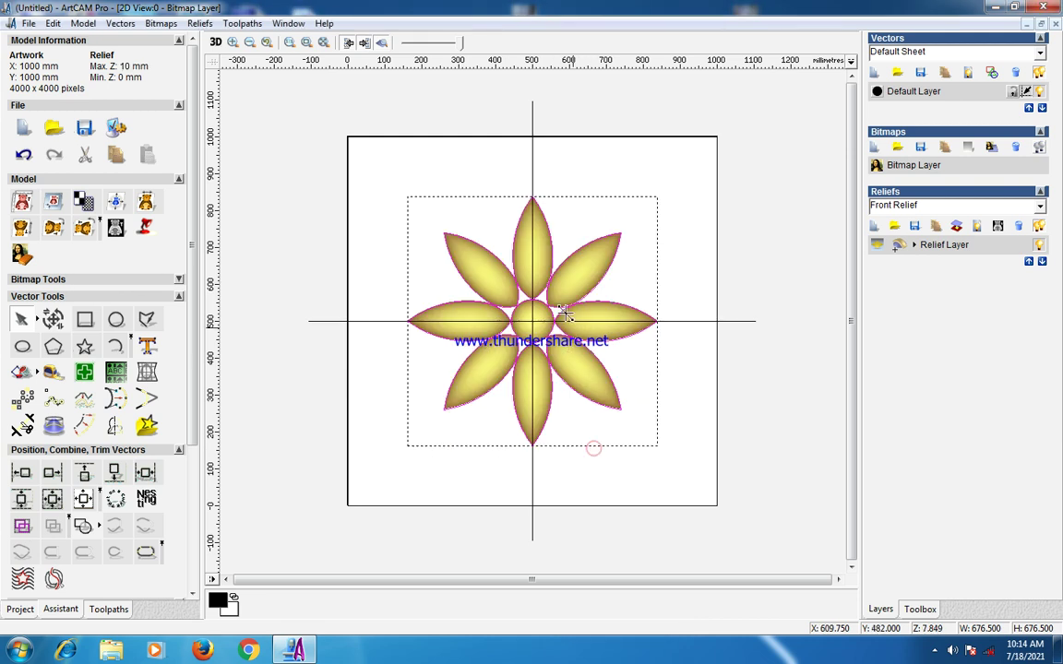
- Examine the flower relief at a tilted angle in the 3D view and return to the 2D view
{"action": "left_click", "coordinate": [394, 204]}
{"action": "left_click", "coordinate": [215, 43]}
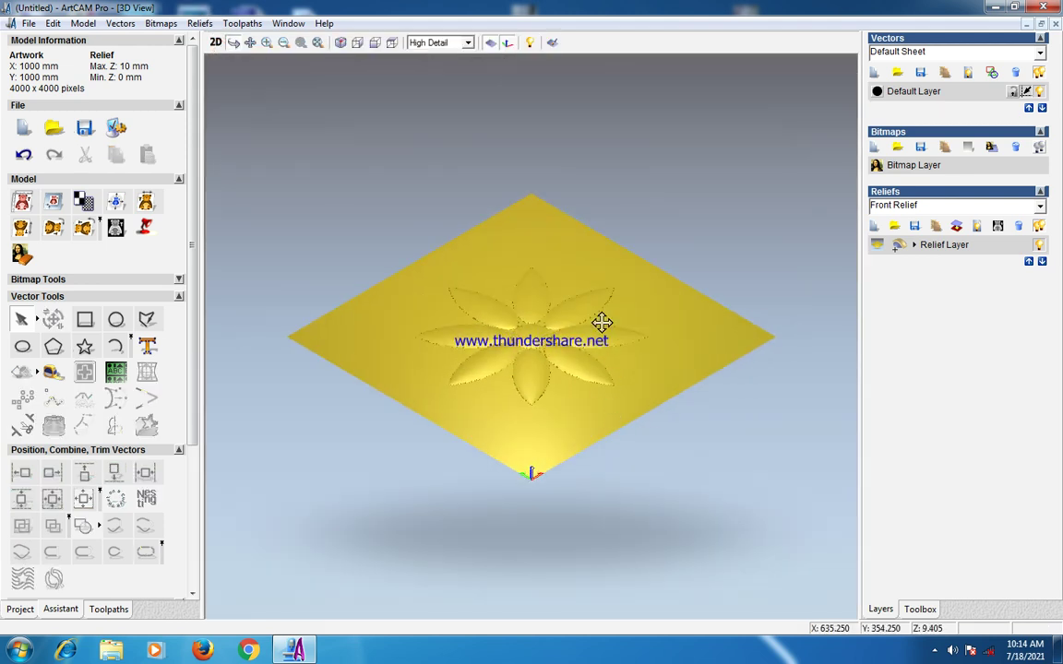
{"action": "left_click_drag", "start_coordinate": [602, 323], "coordinate": [591, 274]}
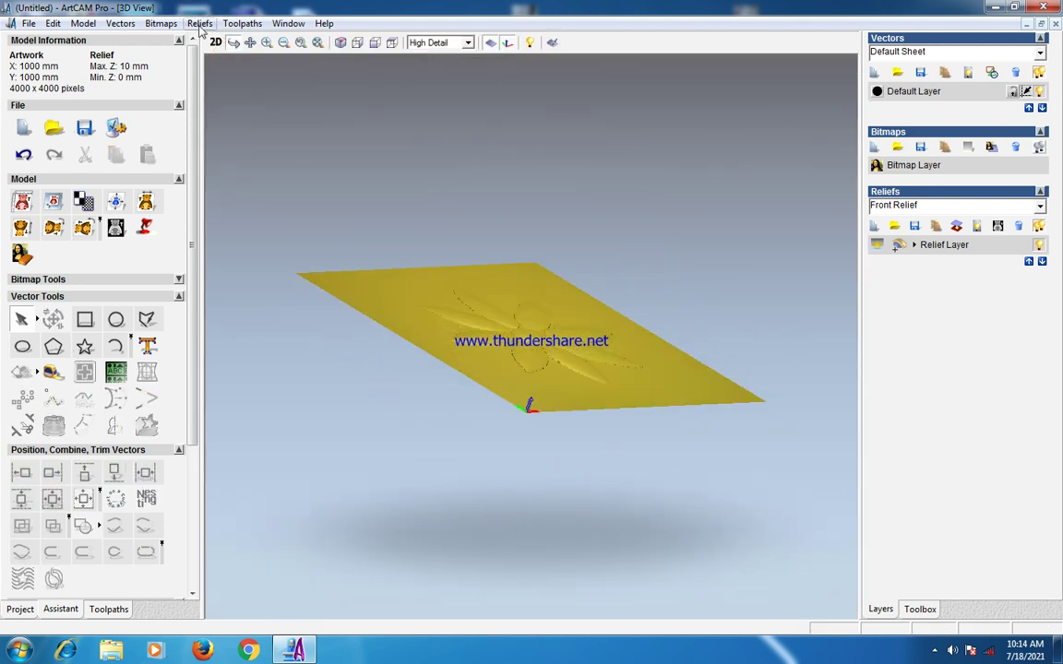
{"action": "left_click", "coordinate": [215, 42]}
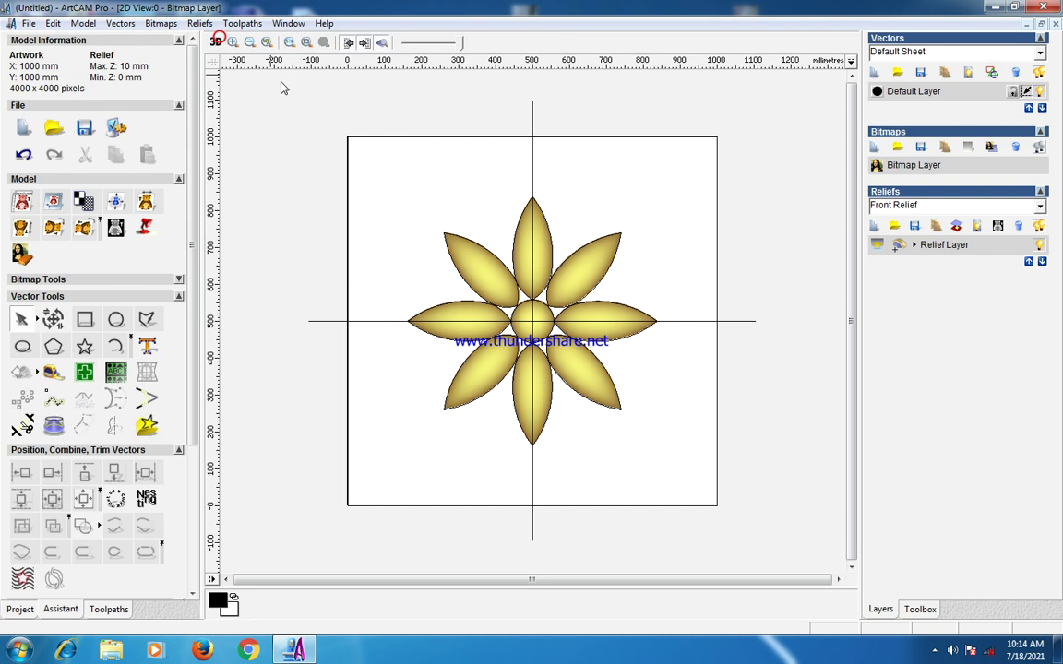
- Save the model as an ArtCAM Model file in the sa folder, continuing the existing file-name series with number 598
{"action": "left_click", "coordinate": [31, 23]}
{"action": "left_click", "coordinate": [48, 112]}
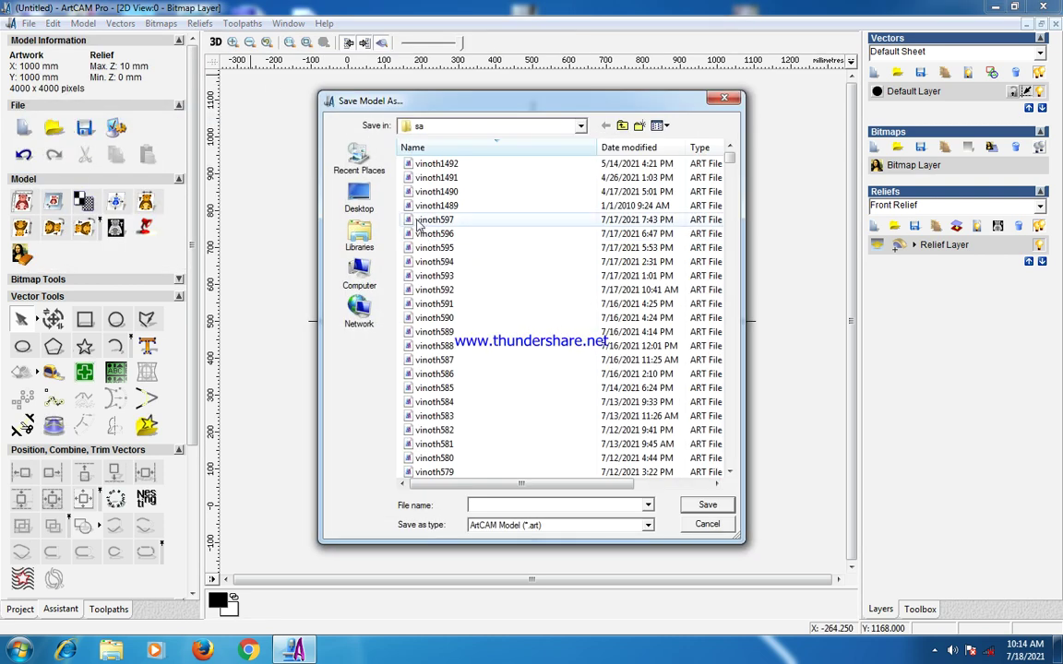
{"action": "left_click", "coordinate": [424, 221]}
{"action": "left_click", "coordinate": [517, 505]}
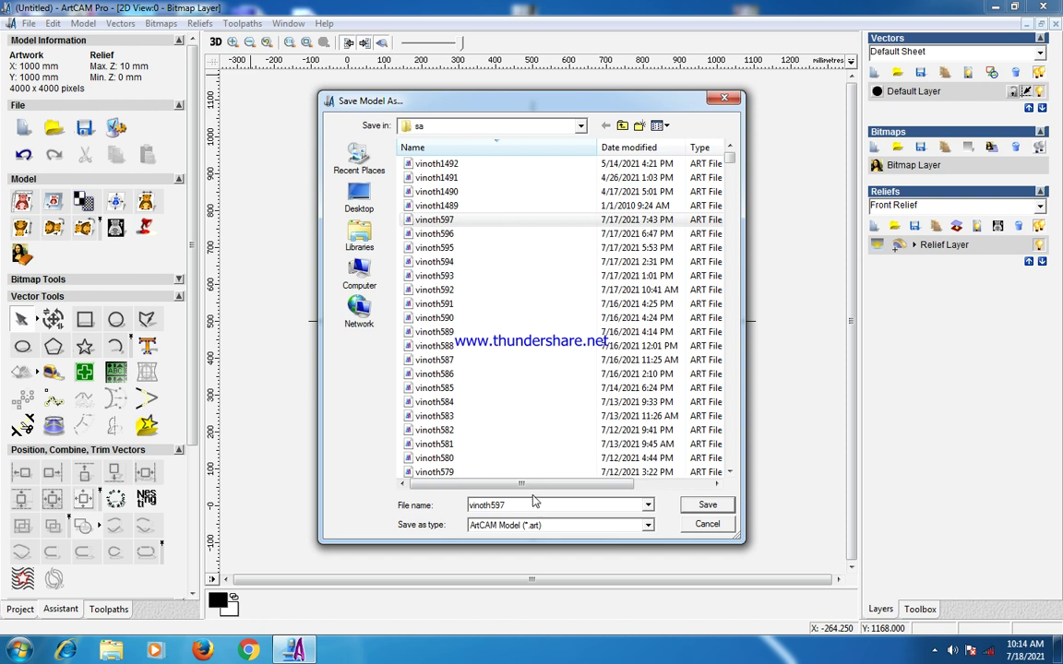
{"action": "key", "text": "BackSpace"}
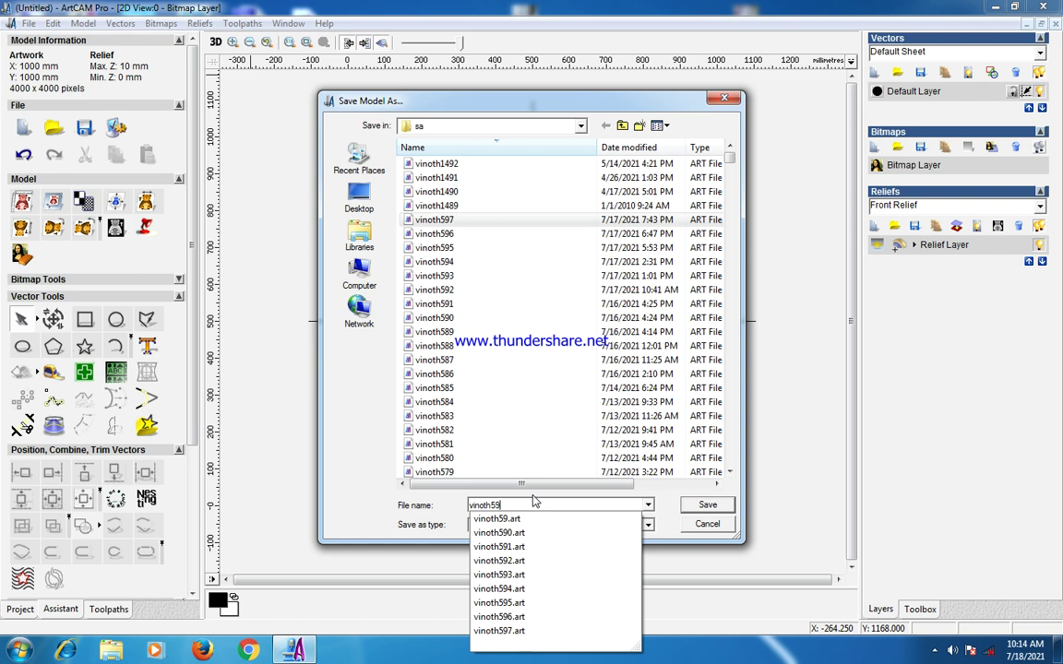
{"action": "type", "text": "8"}
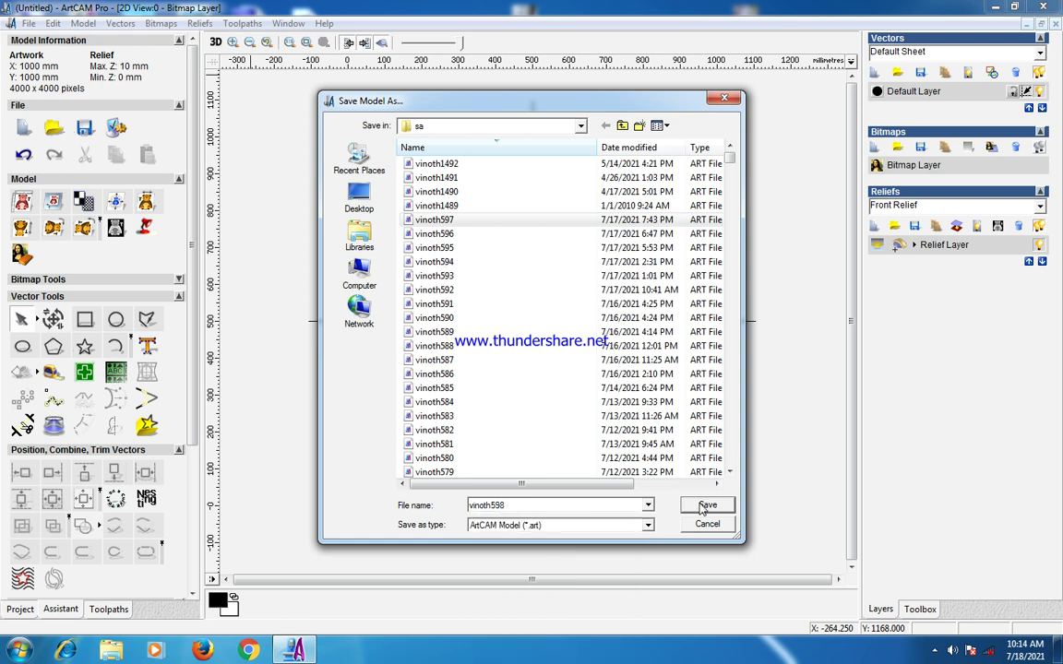
{"action": "key", "text": "Return"}
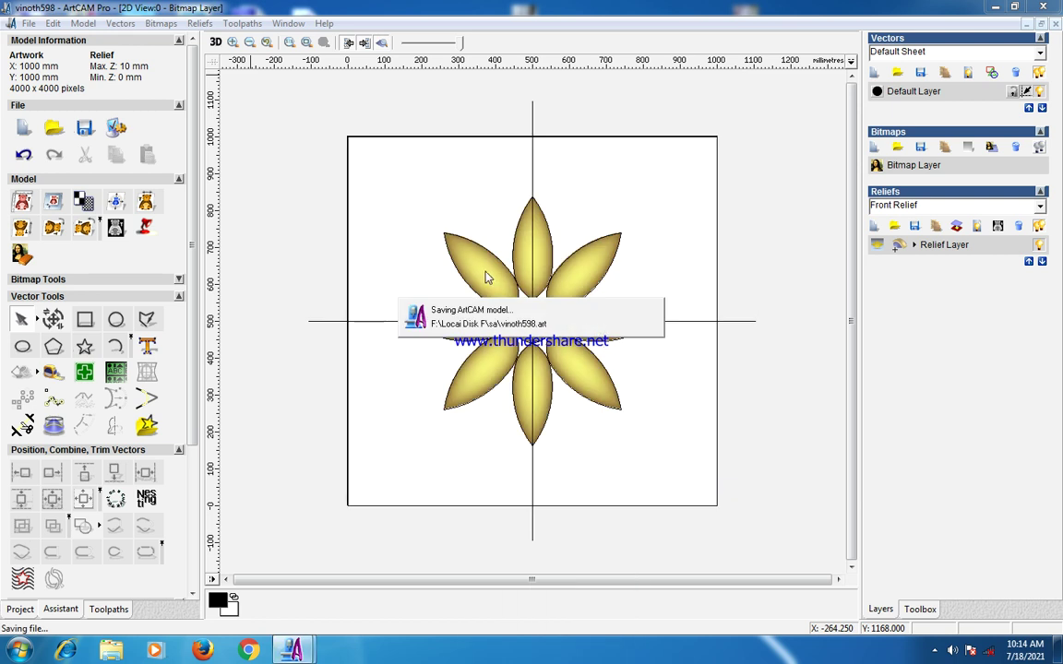
- Clear the flower relief and delete all petal and circle vectors, keeping only the two guide lines
{"action": "scroll", "coordinate": [185, 349], "scroll_direction": "down", "scroll_amount": 3}
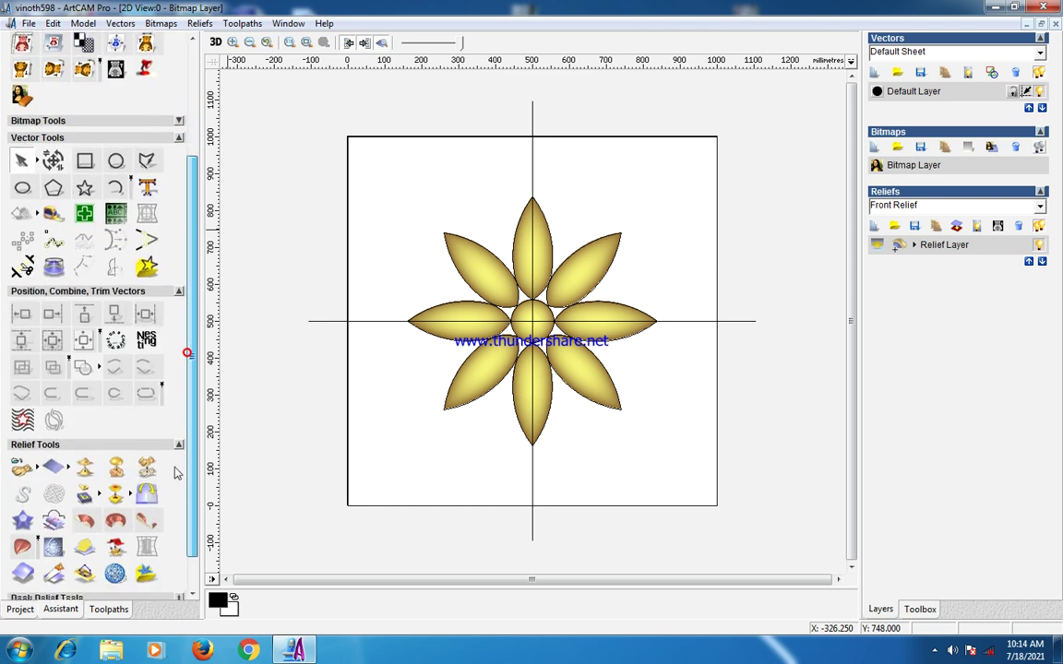
{"action": "left_click", "coordinate": [53, 418]}
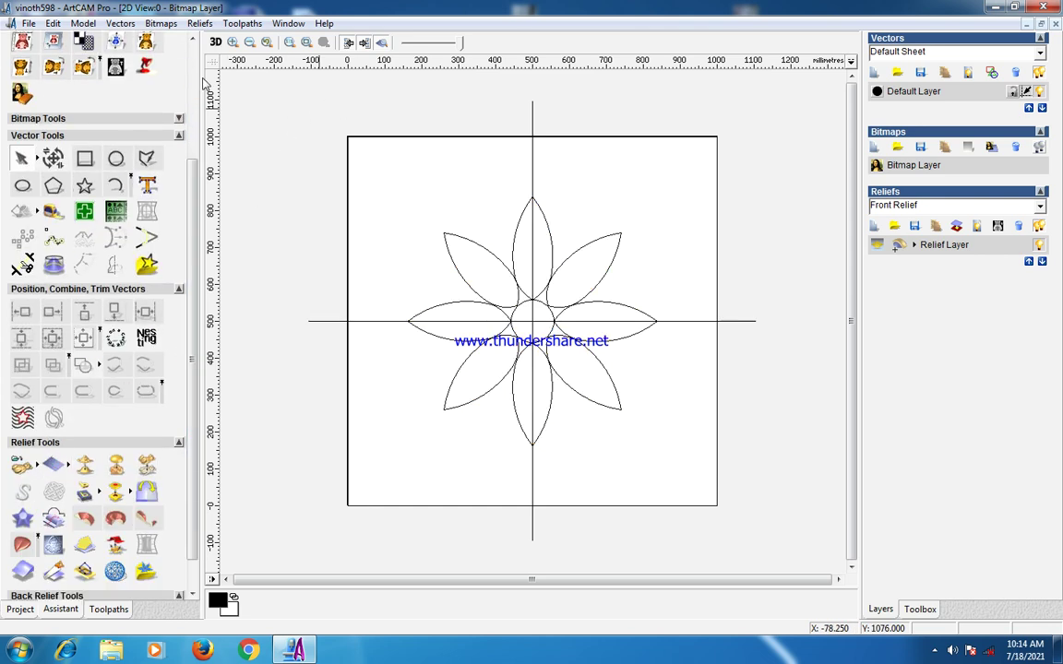
{"action": "left_click_drag", "start_coordinate": [412, 162], "coordinate": [678, 477]}
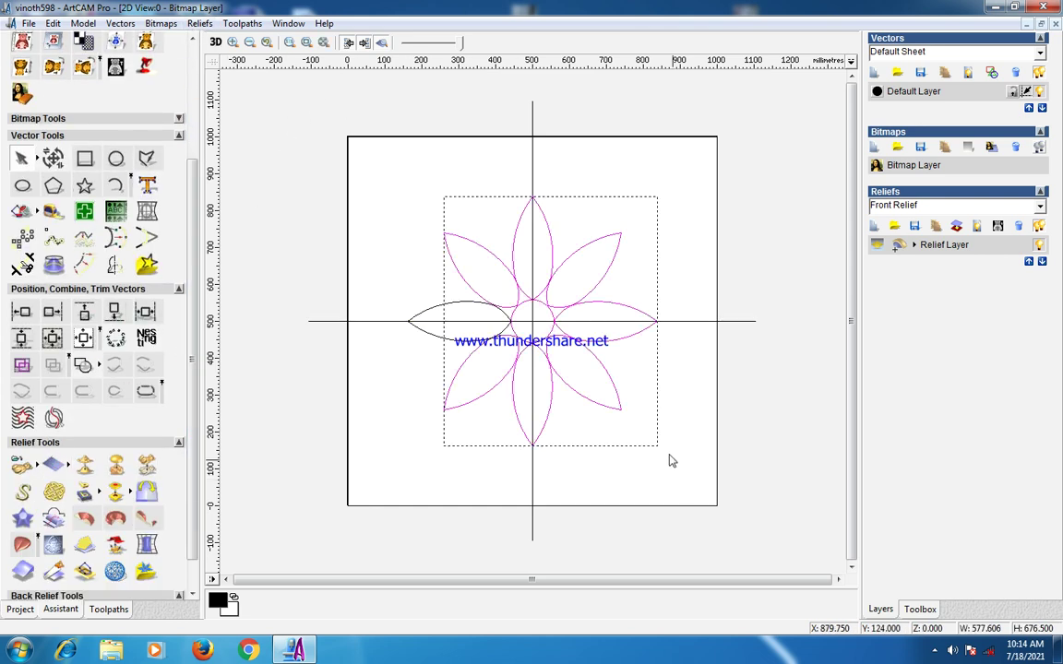
{"action": "key", "text": "Delete"}
{"action": "left_click_drag", "start_coordinate": [612, 246], "coordinate": [351, 378]}
{"action": "key", "text": "Delete"}
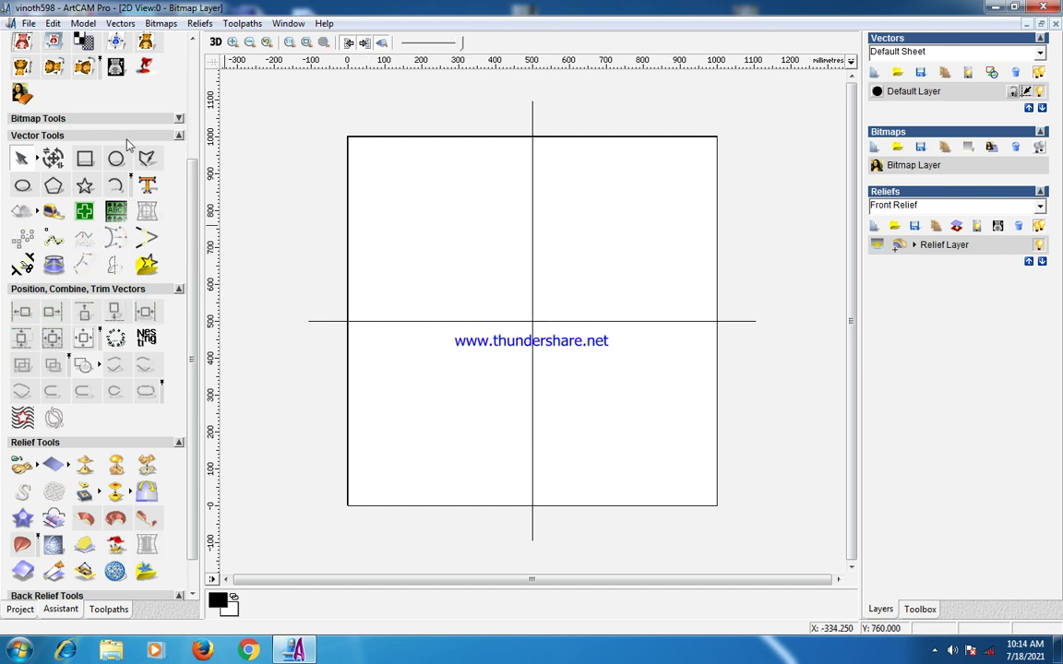
- Load the relief of the saved flower model as 3D clipart and move its settings window clear of the flower
{"action": "left_click", "coordinate": [199, 23]}
{"action": "left_click", "coordinate": [238, 101]}
{"action": "left_click", "coordinate": [649, 390]}
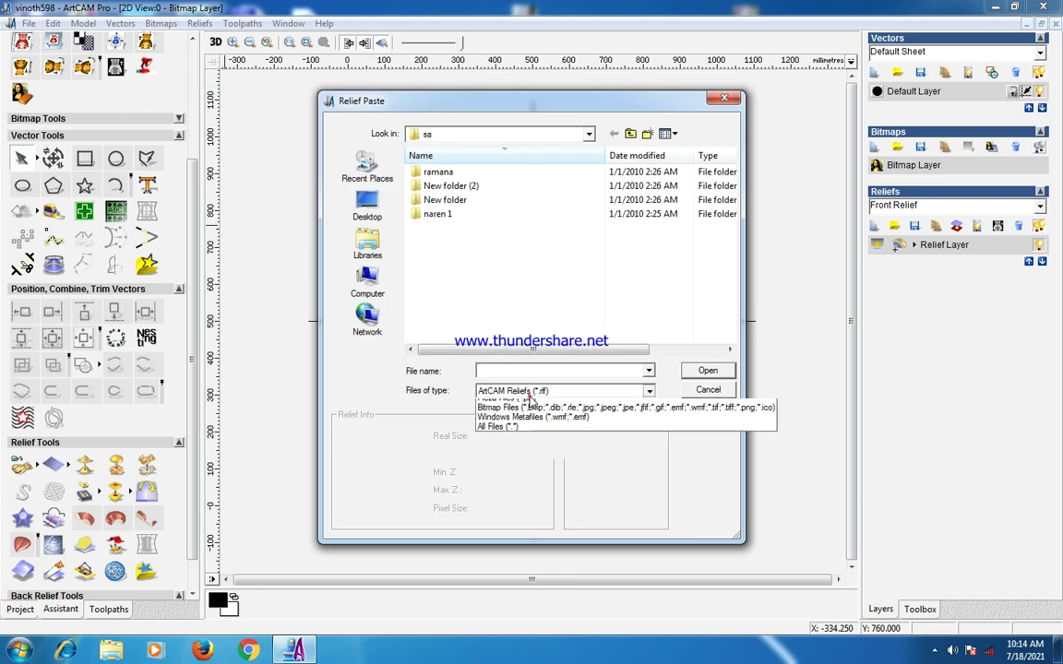
{"action": "left_click", "coordinate": [517, 415]}
{"action": "double_click", "coordinate": [465, 227]}
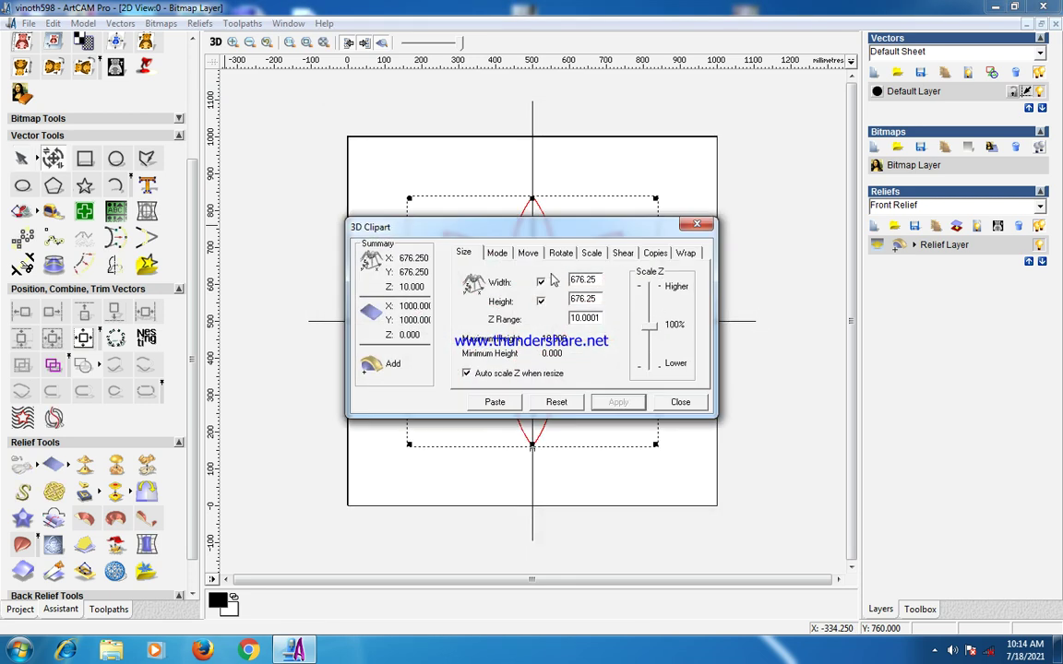
{"action": "left_click_drag", "start_coordinate": [566, 238], "coordinate": [844, 234]}
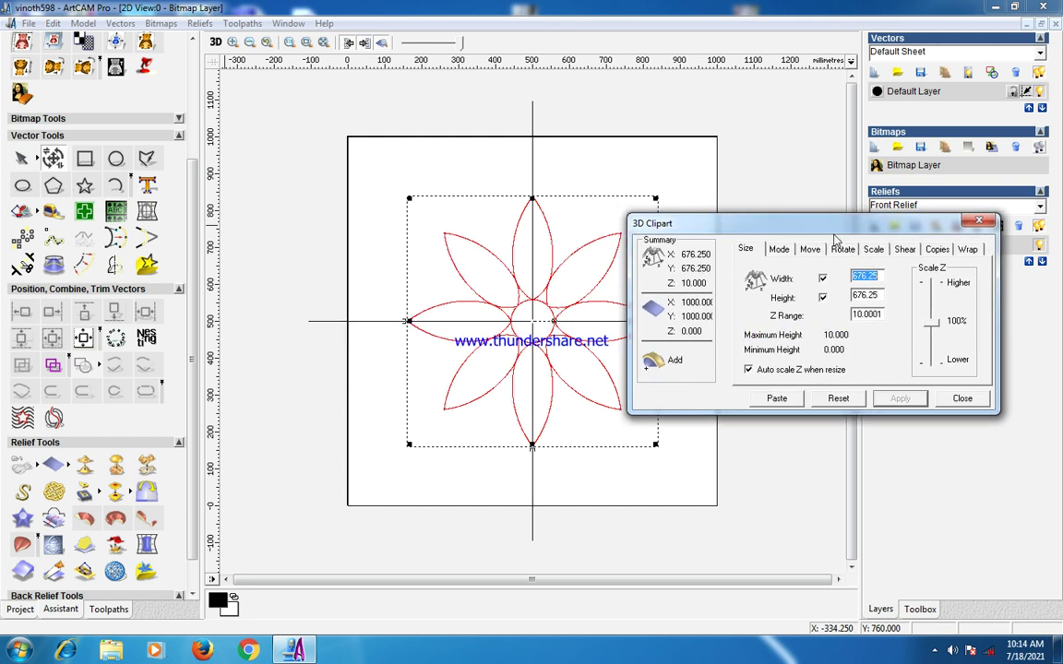
- Scale the pasted flower clipart down to about 135 mm wide and high, and select it
{"action": "left_click", "coordinate": [873, 250]}
{"action": "left_click_drag", "start_coordinate": [874, 335], "coordinate": [786, 334]}
{"action": "left_click", "coordinate": [901, 398]}
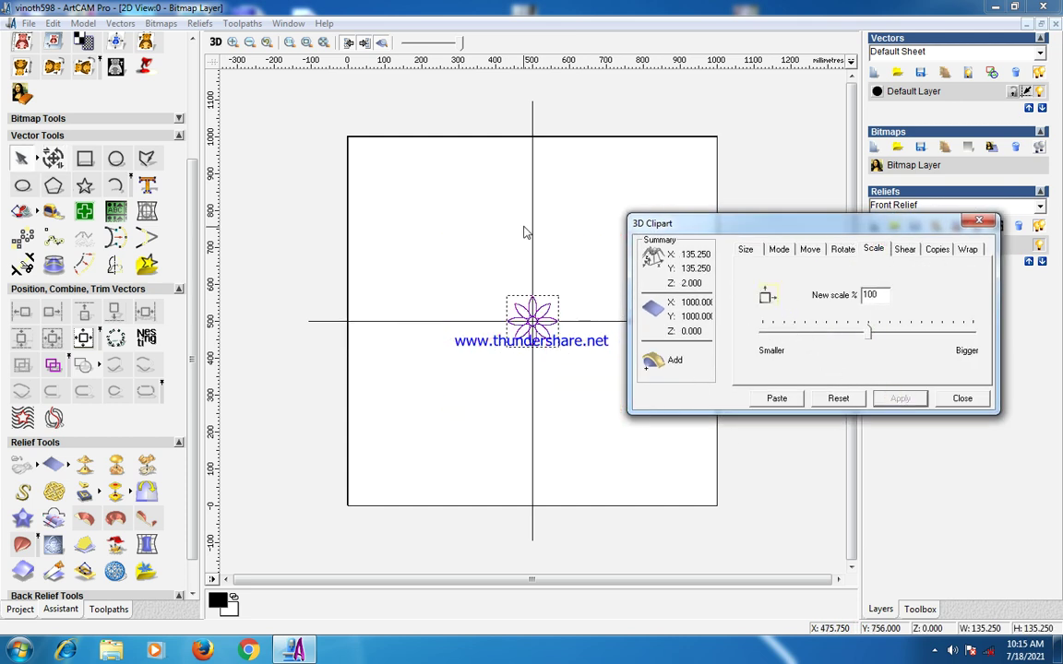
{"action": "left_click", "coordinate": [541, 307]}
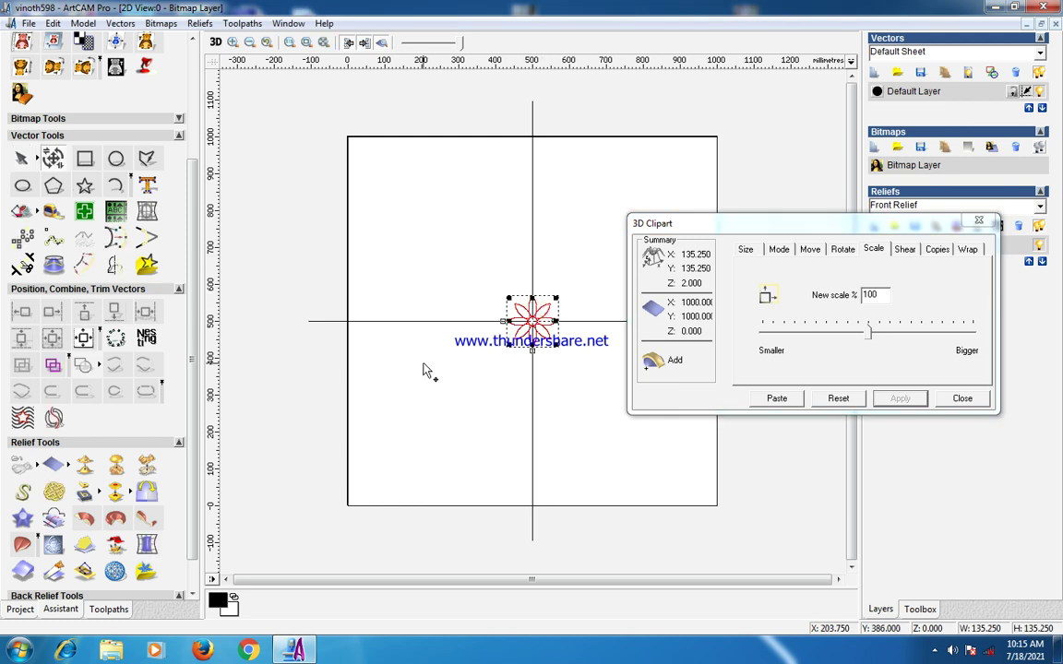
- Align the flower clipart with the left and bottom edges of the model's boundary square
{"action": "left_click", "coordinate": [374, 506]}
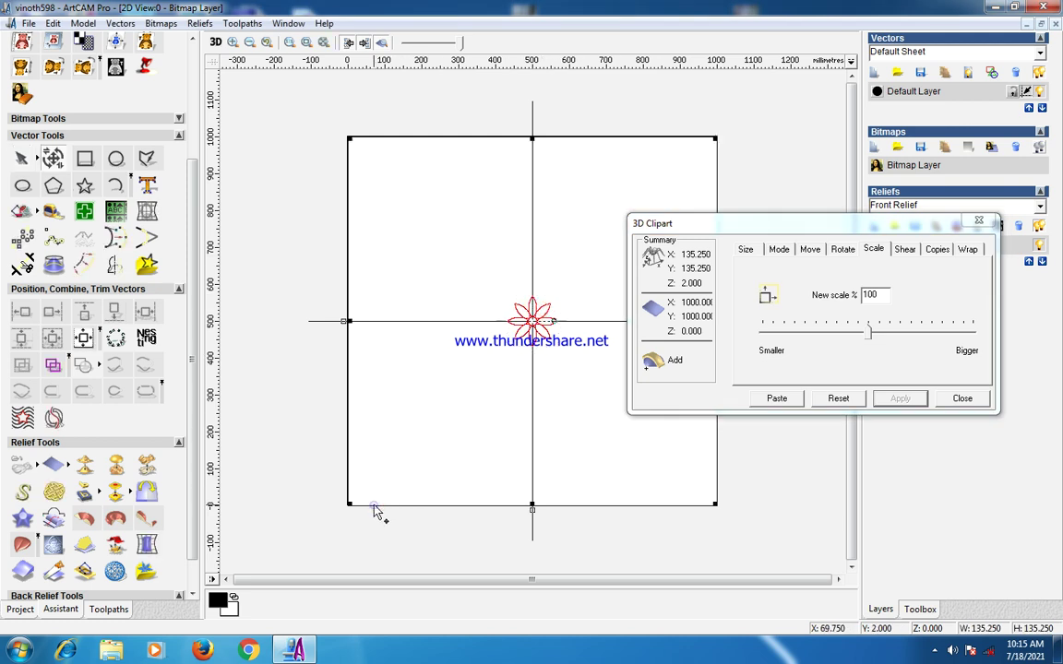
{"action": "left_click", "coordinate": [115, 311]}
{"action": "left_click", "coordinate": [22, 311]}
{"action": "left_click", "coordinate": [439, 378]}
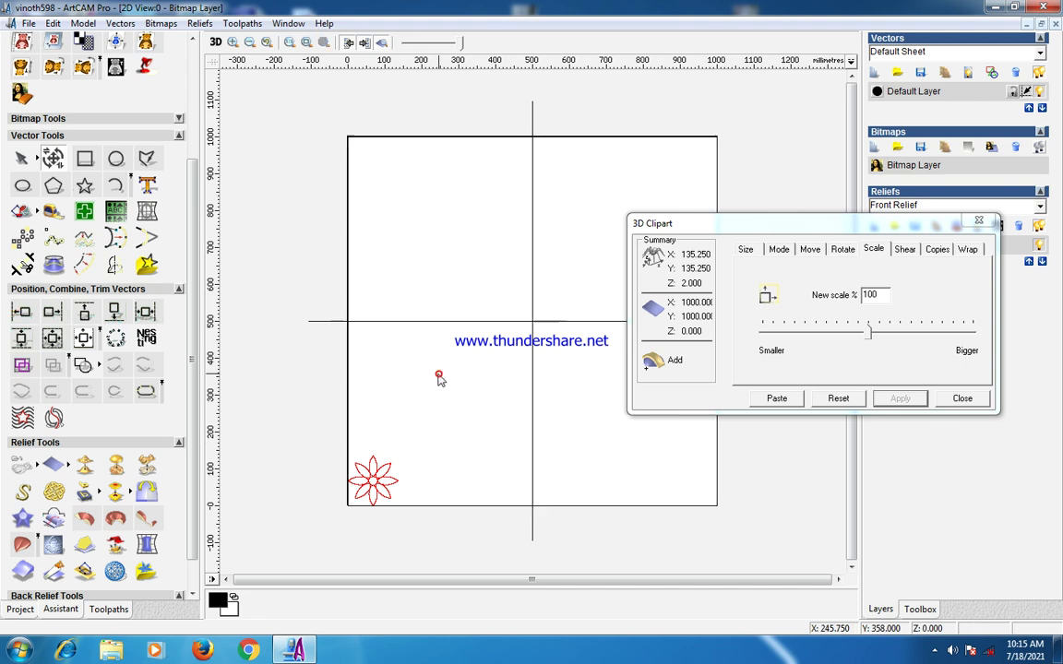
- Set the flower clipart's width and height to 115 mm and realign it with the lower-left corner of the boundary square
{"action": "left_click", "coordinate": [745, 249]}
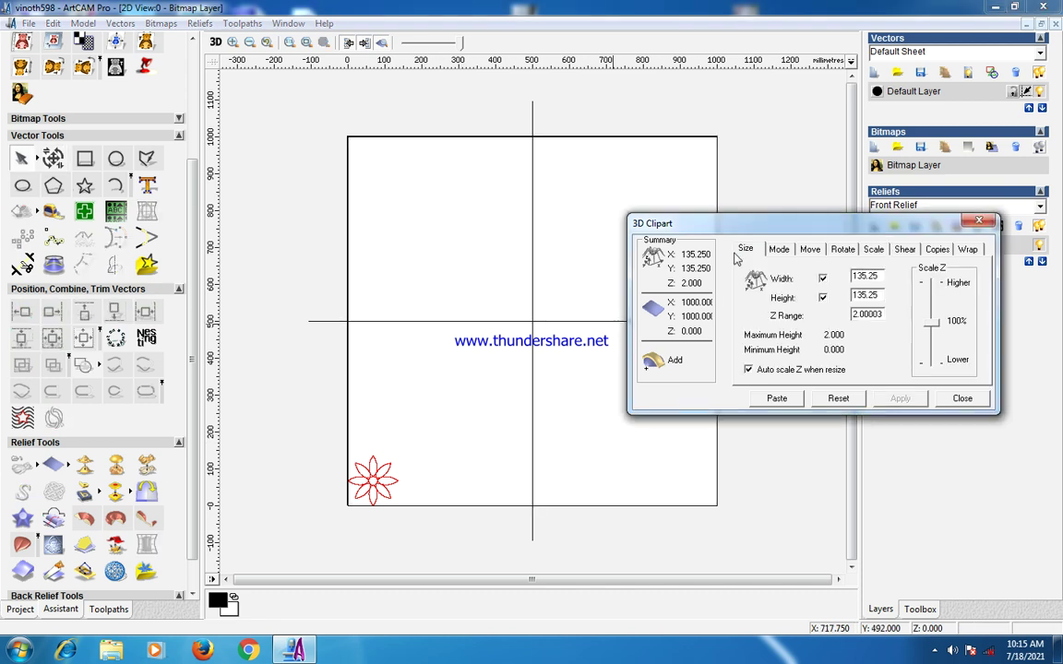
{"action": "double_click", "coordinate": [872, 276]}
{"action": "type", "text": "115"}
{"action": "double_click", "coordinate": [860, 293]}
{"action": "type", "text": "115"}
{"action": "key", "text": "Return"}
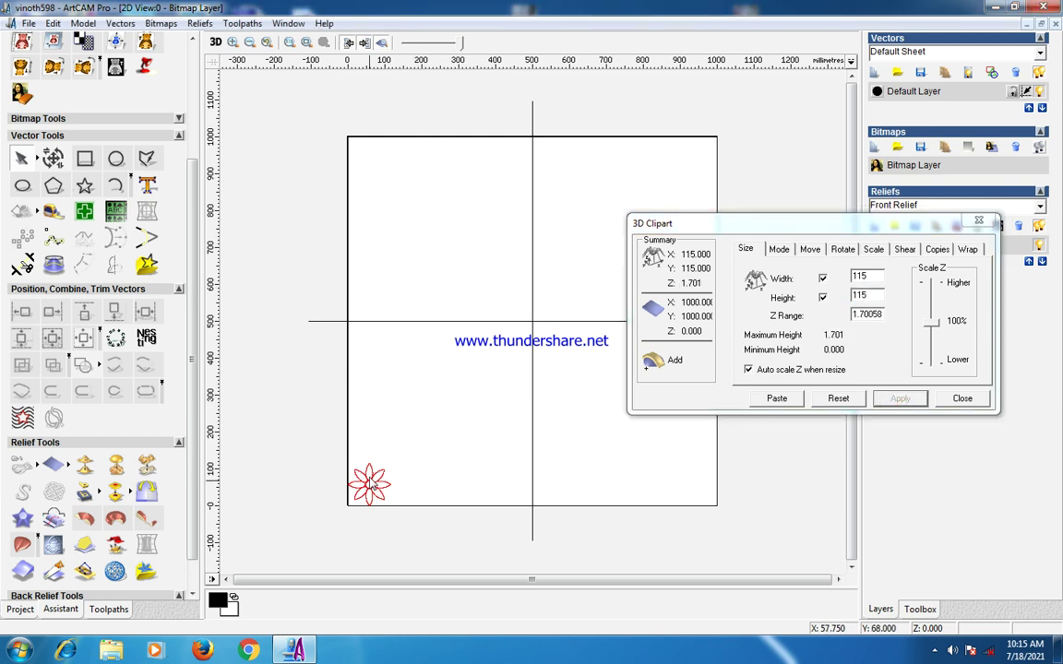
{"action": "left_click", "coordinate": [369, 485]}
{"action": "left_click", "coordinate": [348, 421]}
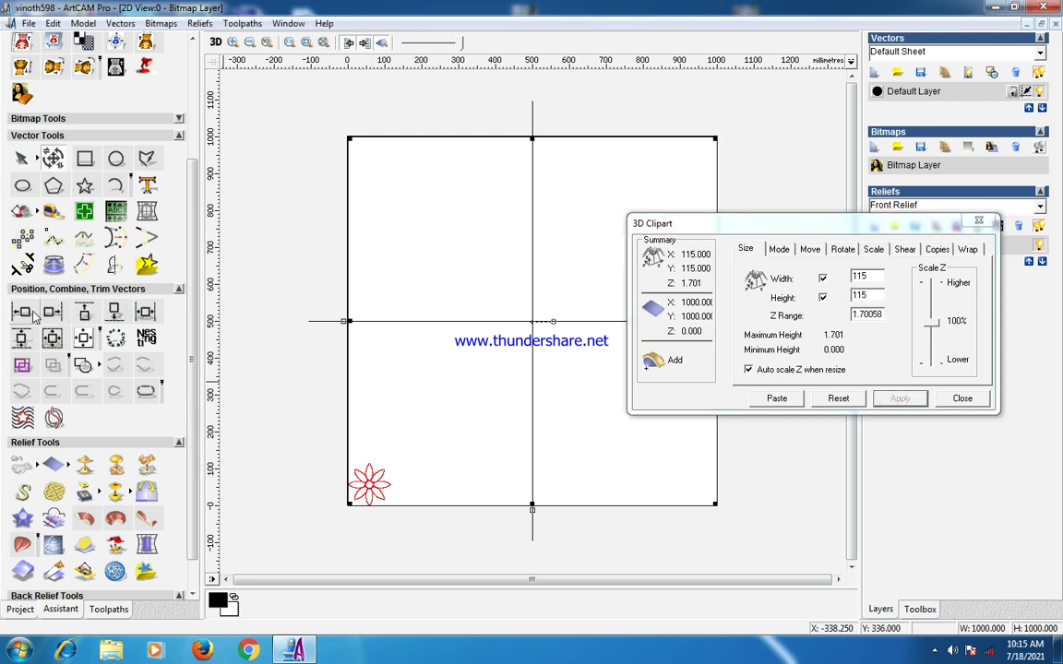
{"action": "left_click", "coordinate": [242, 343]}
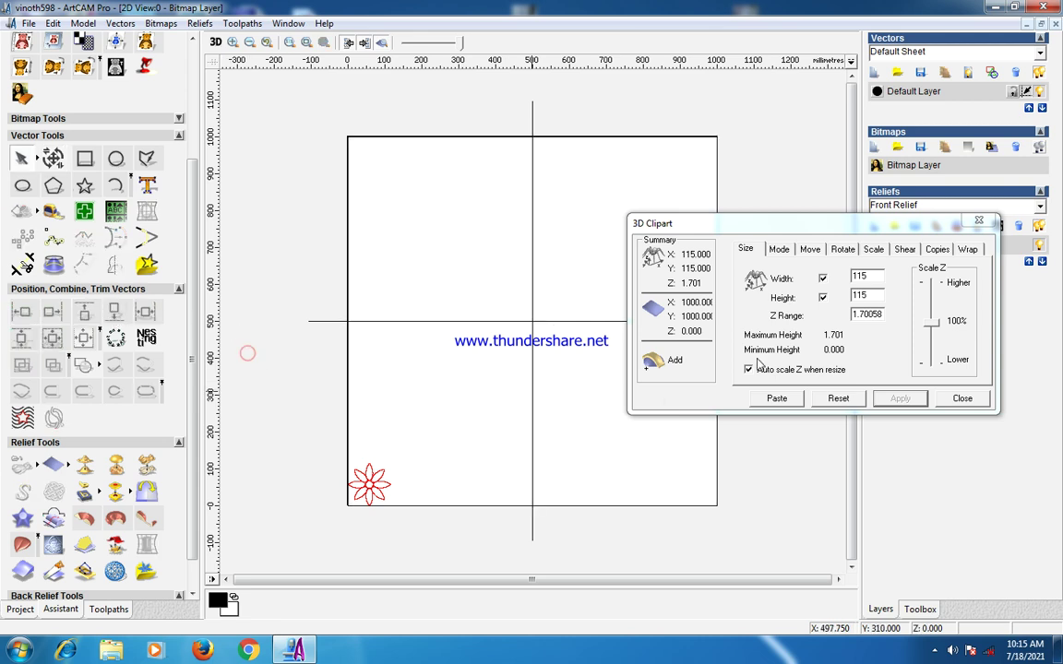
- Set the flower clipart's Z range to 5 mm and apply it
{"action": "double_click", "coordinate": [867, 315]}
{"action": "type", "text": "5"}
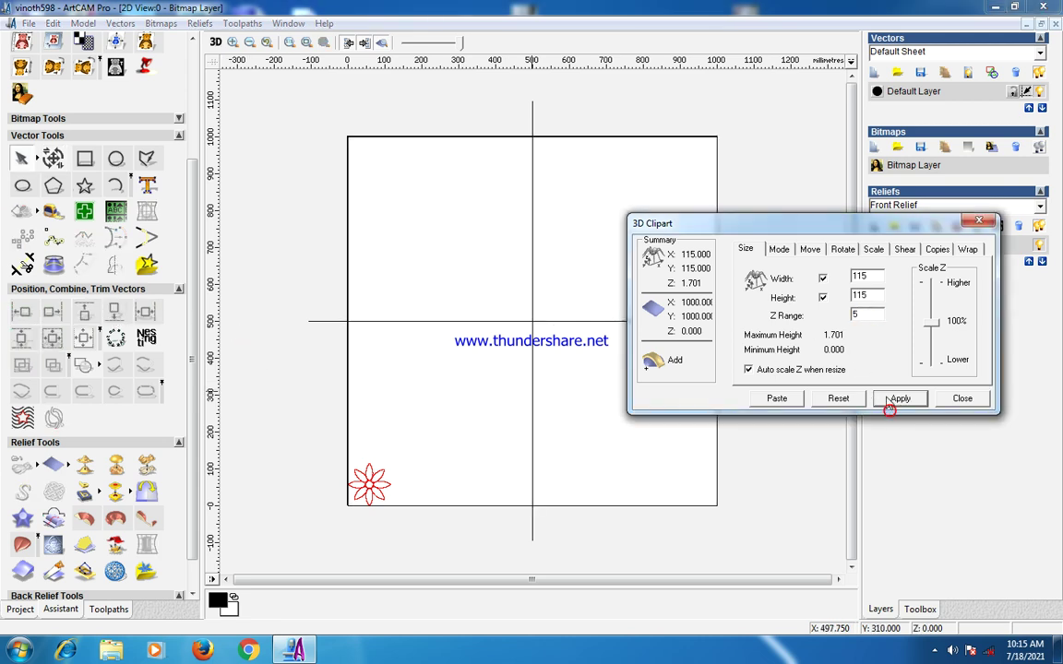
{"action": "left_click", "coordinate": [895, 399]}
- Choose Copy Linear as the copy mode of the flower clipart
{"action": "left_click", "coordinate": [778, 247]}
{"action": "left_click", "coordinate": [819, 253]}
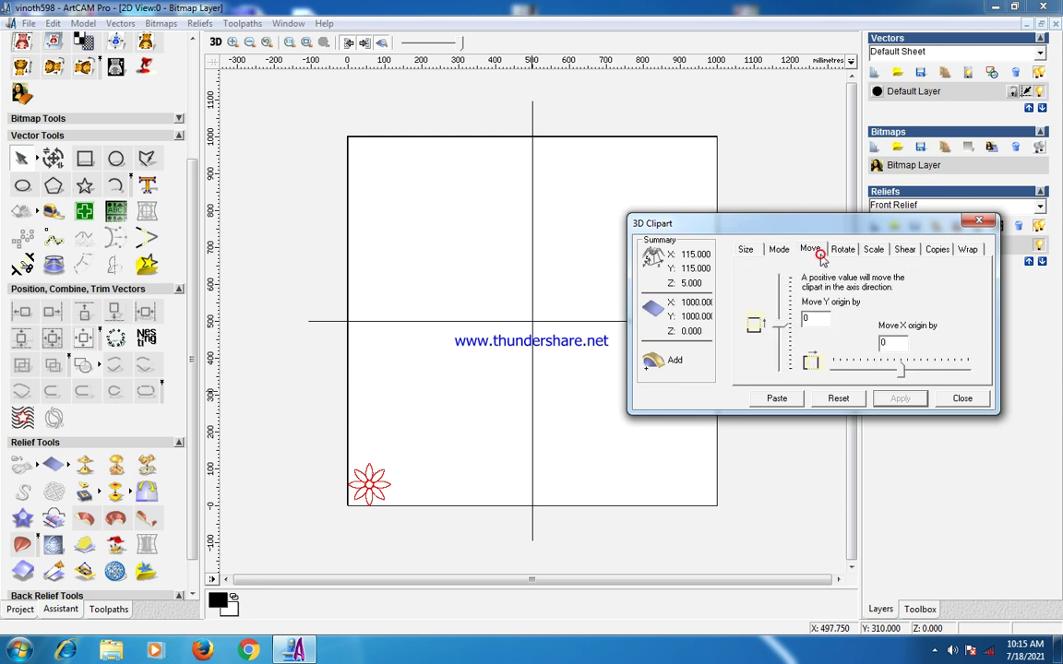
{"action": "left_click", "coordinate": [906, 250]}
{"action": "left_click", "coordinate": [934, 250]}
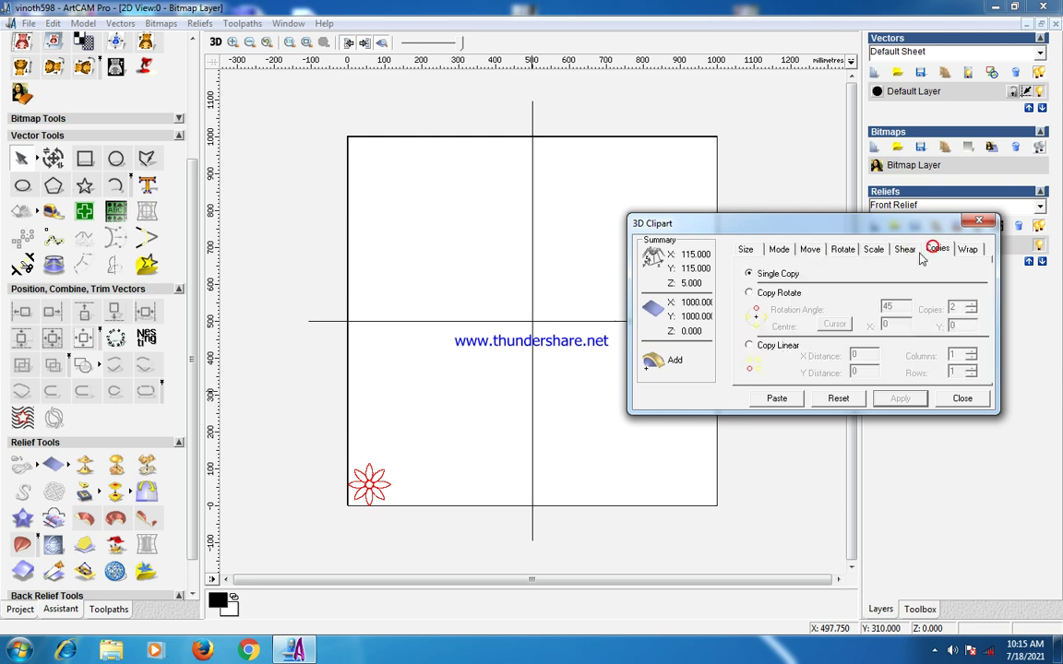
{"action": "left_click", "coordinate": [748, 347]}
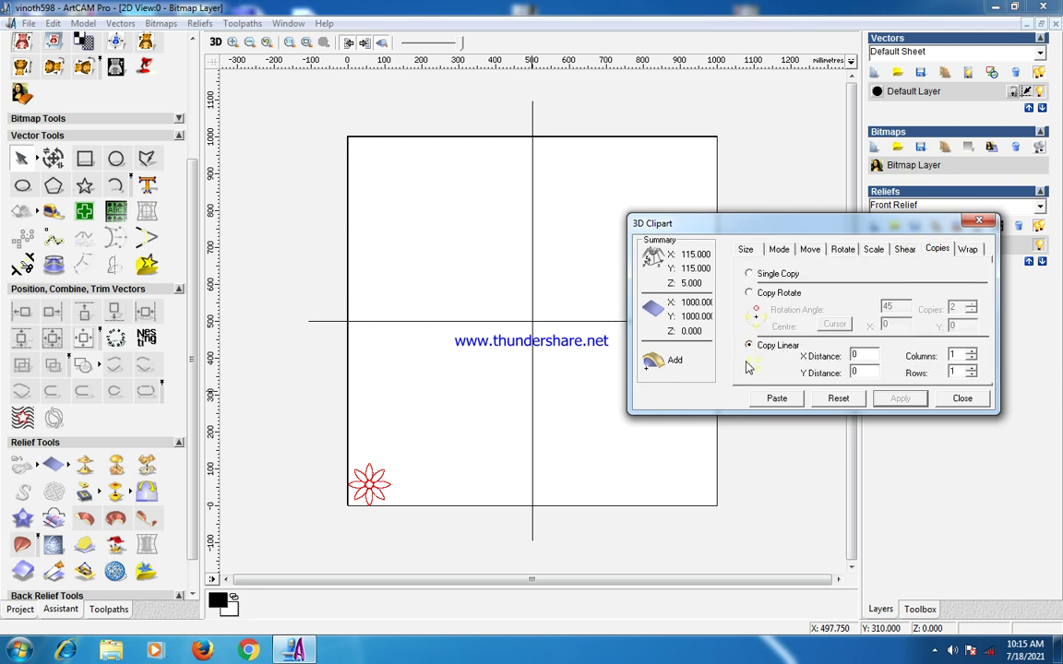
- Paste the flower as a linear array of 9 columns and 9 rows with X and Y distances of 115 mm
{"action": "left_click", "coordinate": [746, 249]}
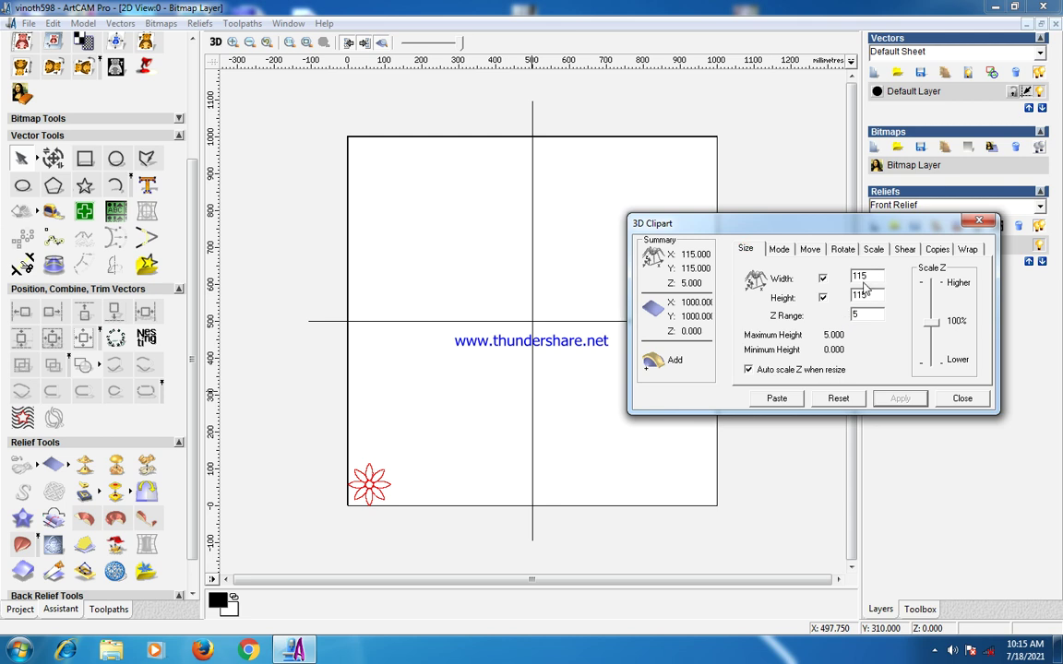
{"action": "left_click", "coordinate": [904, 249]}
{"action": "left_click", "coordinate": [936, 249]}
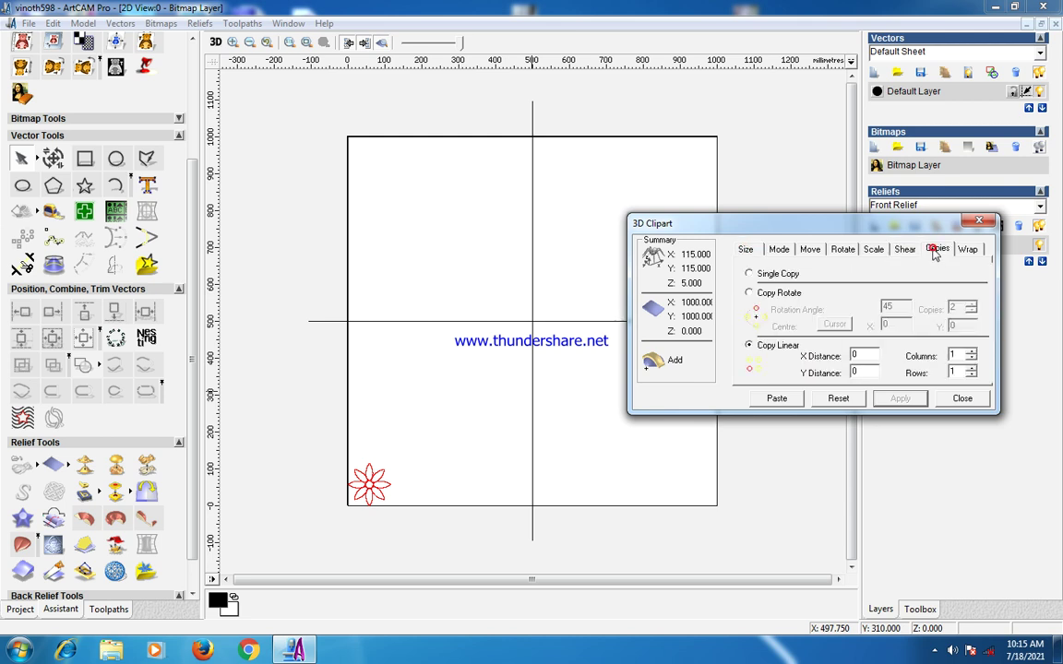
{"action": "left_click", "coordinate": [762, 347]}
{"action": "key", "text": "BackSpace"}
{"action": "type", "text": "115"}
{"action": "double_click", "coordinate": [956, 354]}
{"action": "type", "text": "9"}
{"action": "key", "text": "Tab"}
{"action": "type", "text": "9"}
{"action": "left_click", "coordinate": [777, 398]}
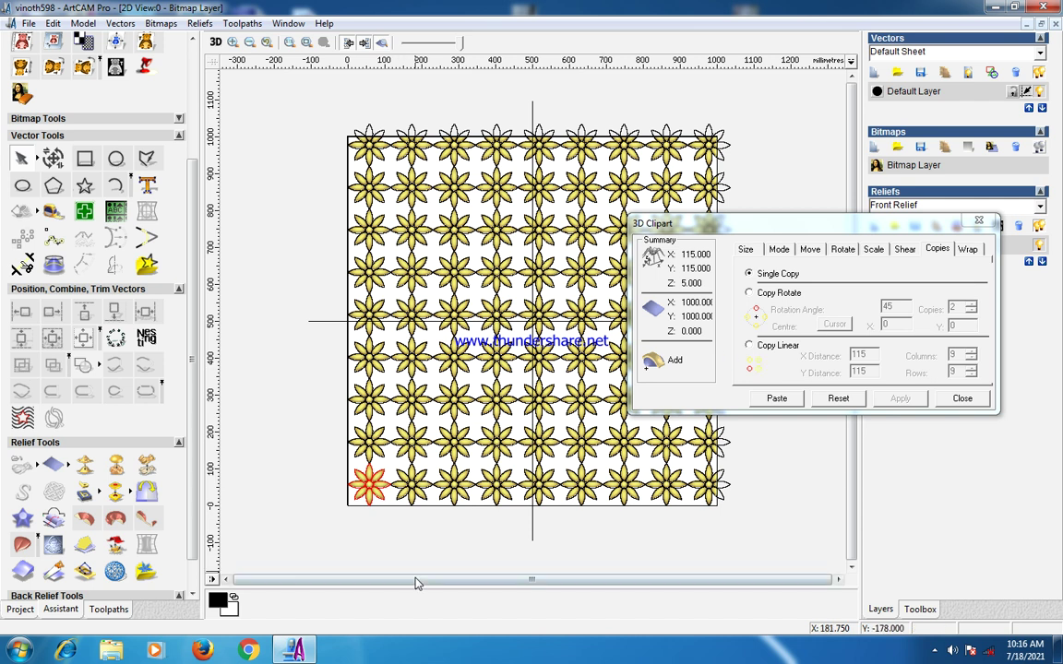
- Try placing the flower clipart in the gap between the four flowers nearest the model's lower-left corner
{"action": "left_click", "coordinate": [382, 474]}
{"action": "left_click", "coordinate": [382, 475]}
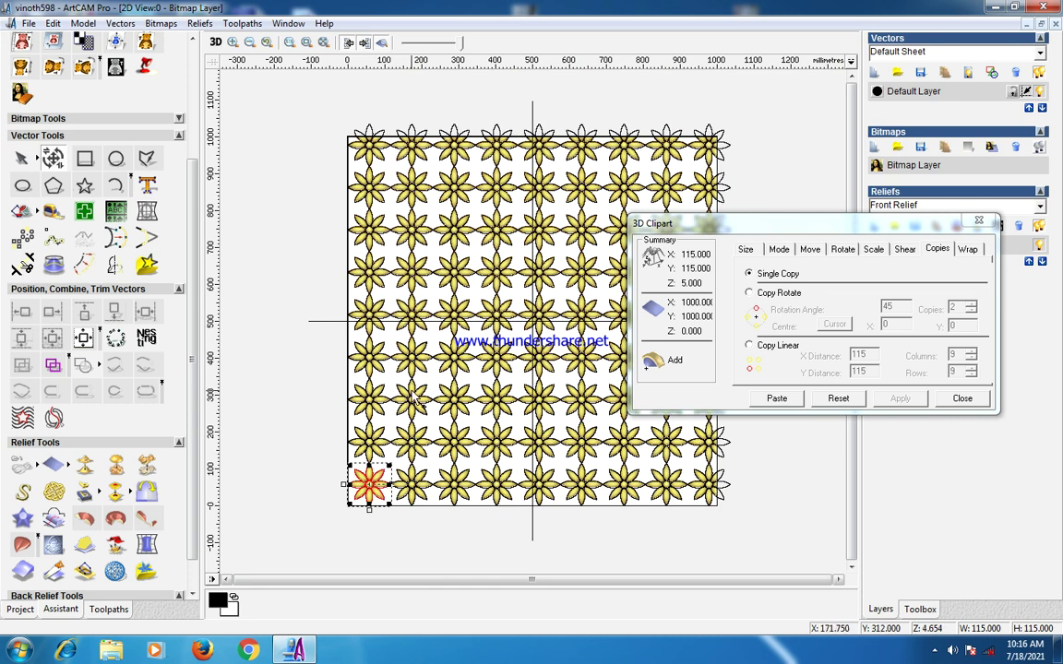
{"action": "scroll", "coordinate": [378, 365], "scroll_direction": "up", "scroll_amount": 2}
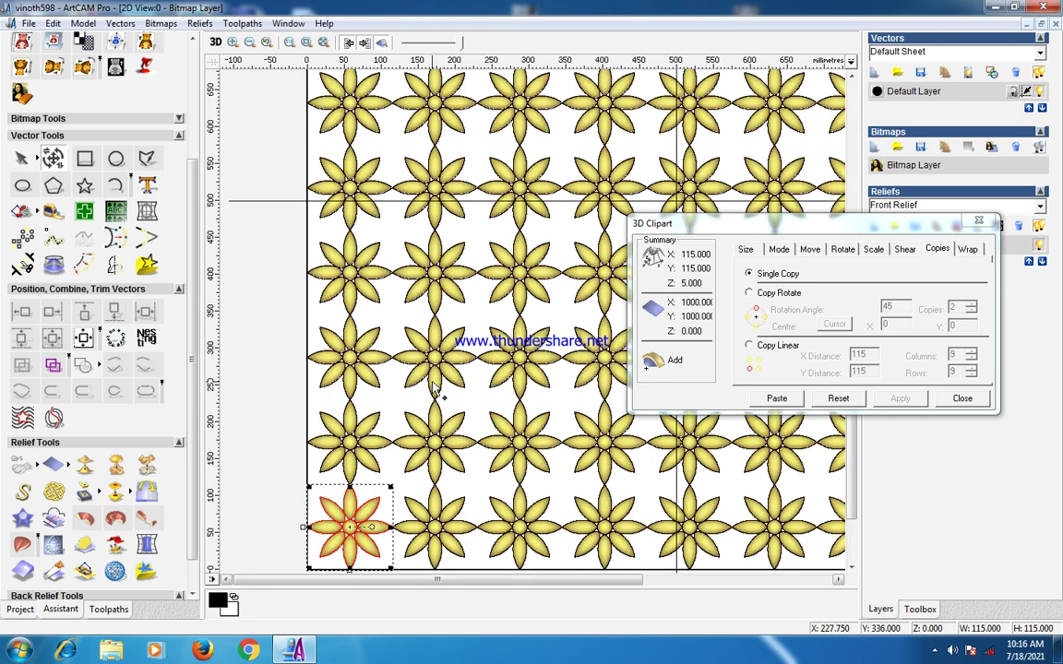
{"action": "left_click_drag", "start_coordinate": [380, 523], "coordinate": [422, 482]}
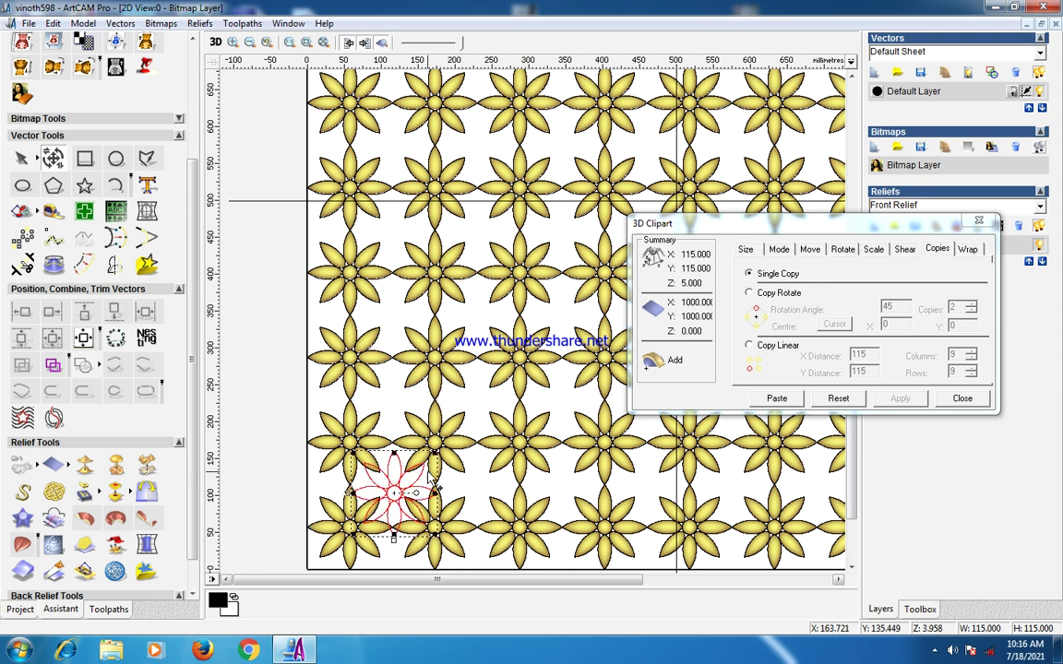
{"action": "scroll", "coordinate": [424, 480], "scroll_direction": "up", "scroll_amount": 2}
{"action": "scroll", "coordinate": [420, 406], "scroll_direction": "up", "scroll_amount": 2}
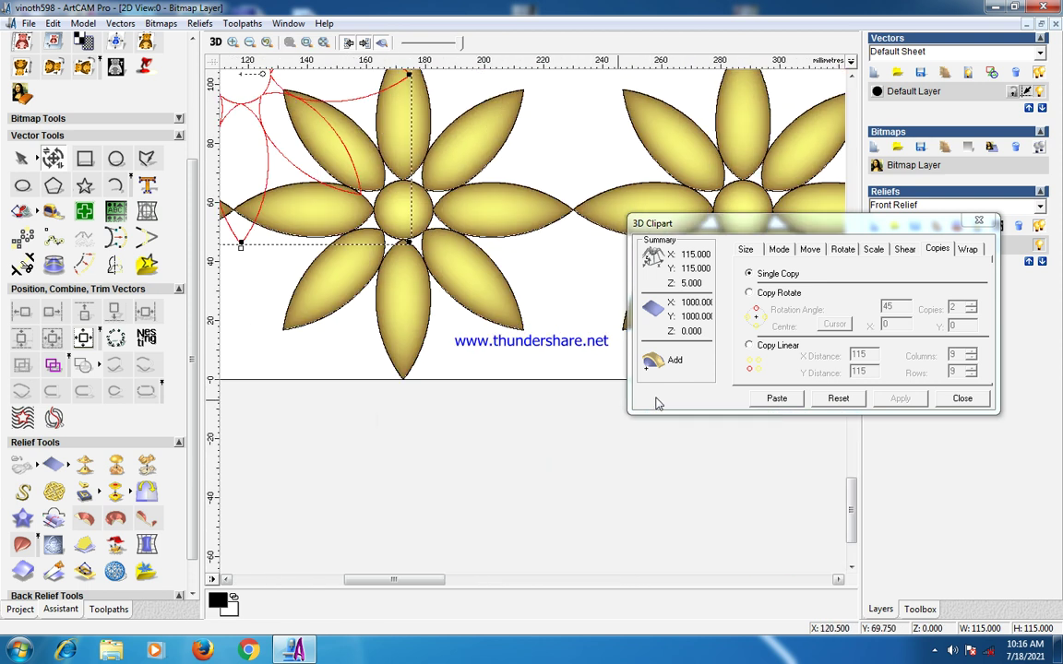
{"action": "scroll", "coordinate": [591, 363], "scroll_direction": "up", "scroll_amount": 2}
{"action": "scroll", "coordinate": [581, 337], "scroll_direction": "down", "scroll_amount": 2}
{"action": "left_click_drag", "start_coordinate": [374, 194], "coordinate": [404, 213]}
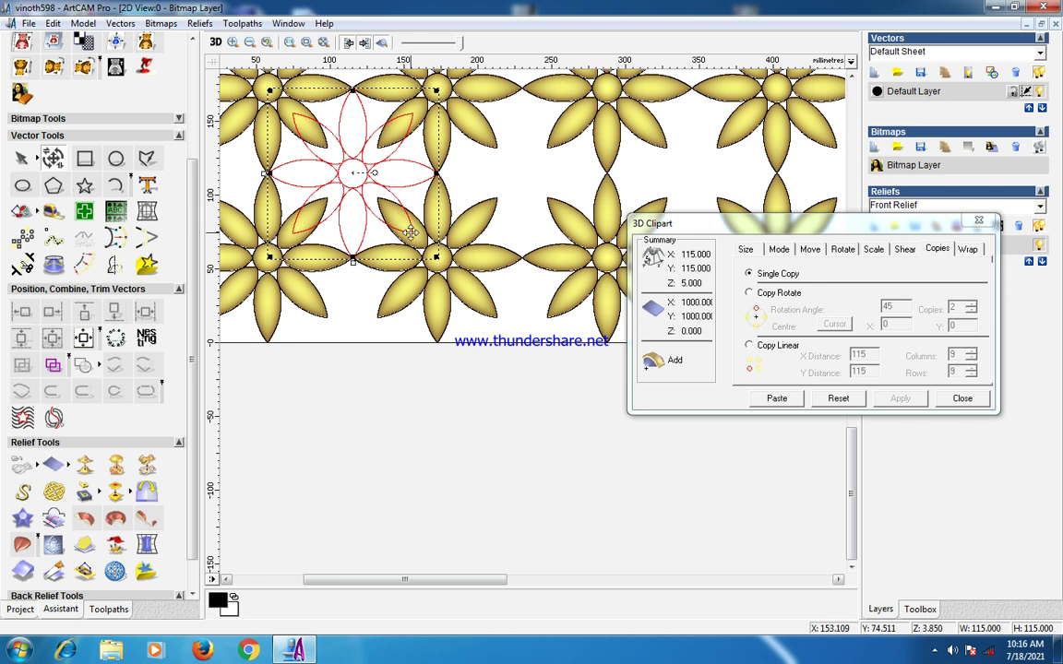
{"action": "scroll", "coordinate": [401, 198], "scroll_direction": "up", "scroll_amount": 1}
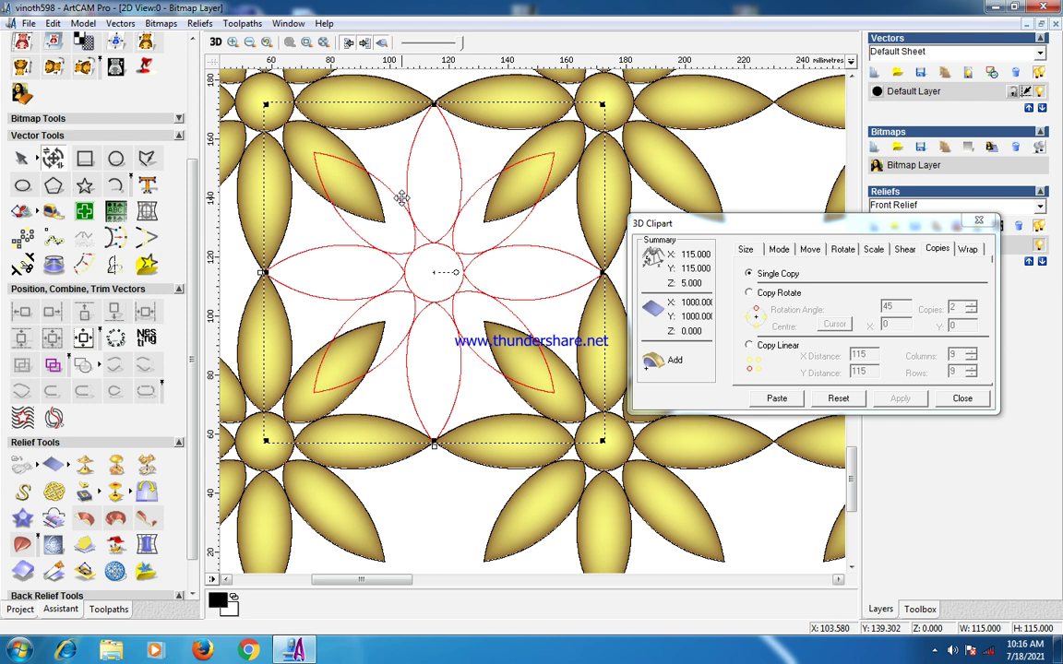
{"action": "scroll", "coordinate": [401, 197], "scroll_direction": "down", "scroll_amount": 1}
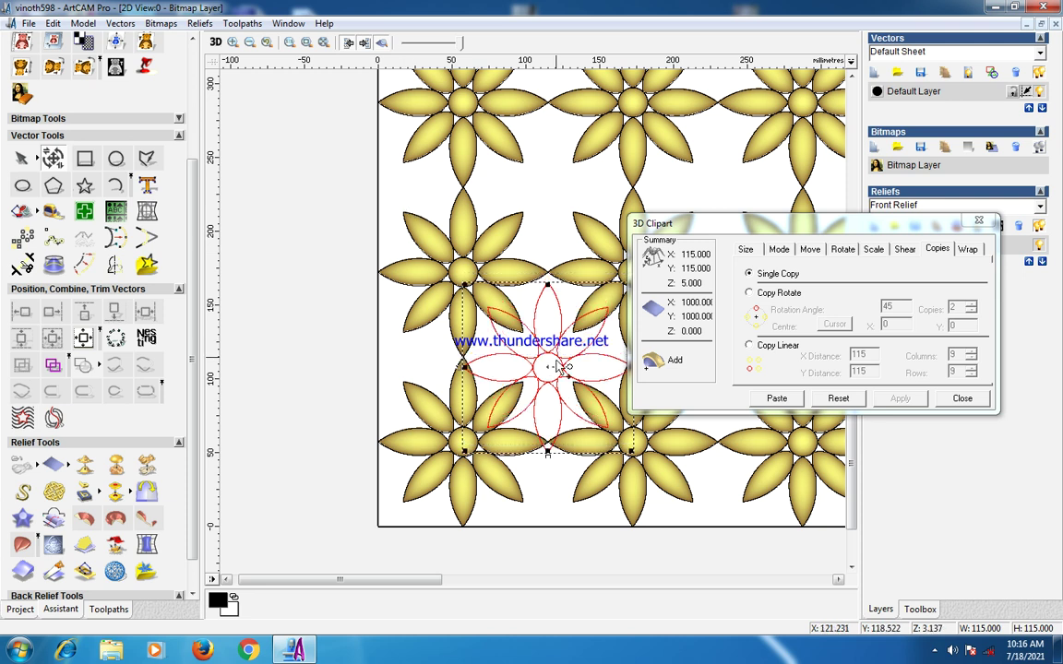
- Move the flower clipart so its centre lies near the model's lower-left corner
{"action": "left_click_drag", "start_coordinate": [503, 366], "coordinate": [403, 565]}
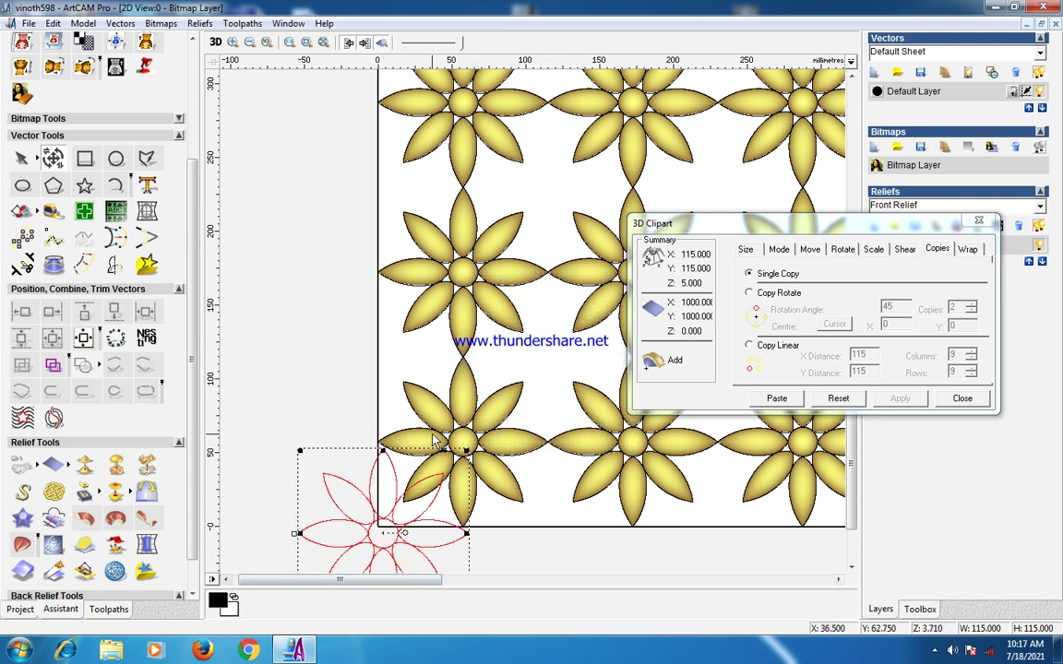
{"action": "middle_click_drag", "start_coordinate": [404, 565], "coordinate": [433, 432]}
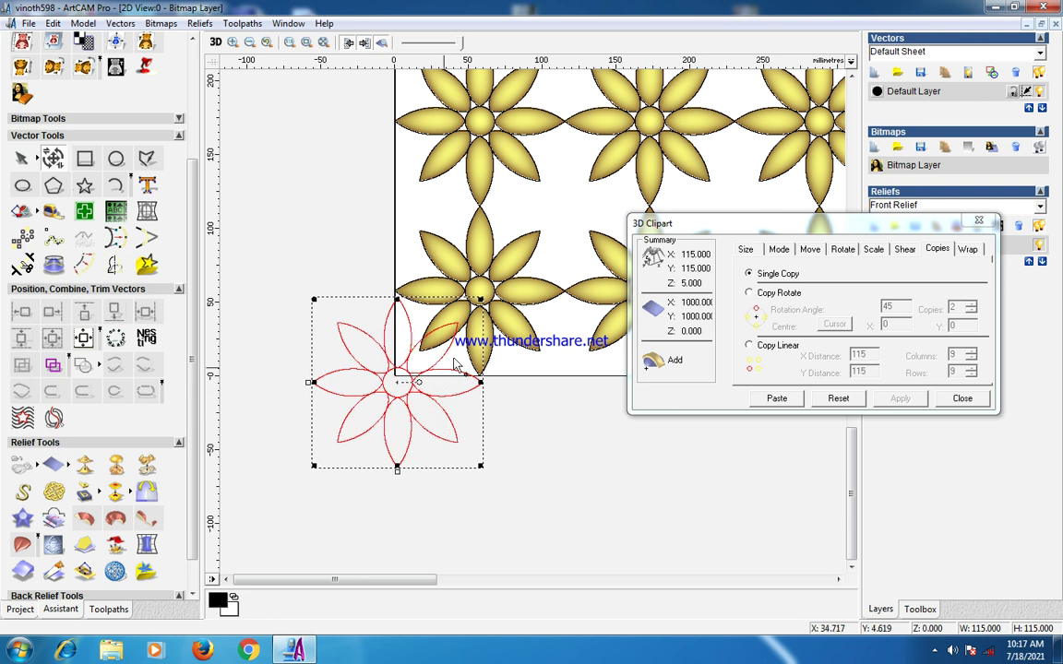
{"action": "middle_click_drag", "start_coordinate": [423, 306], "coordinate": [423, 329]}
{"action": "scroll", "coordinate": [423, 329], "scroll_direction": "up", "scroll_amount": 3}
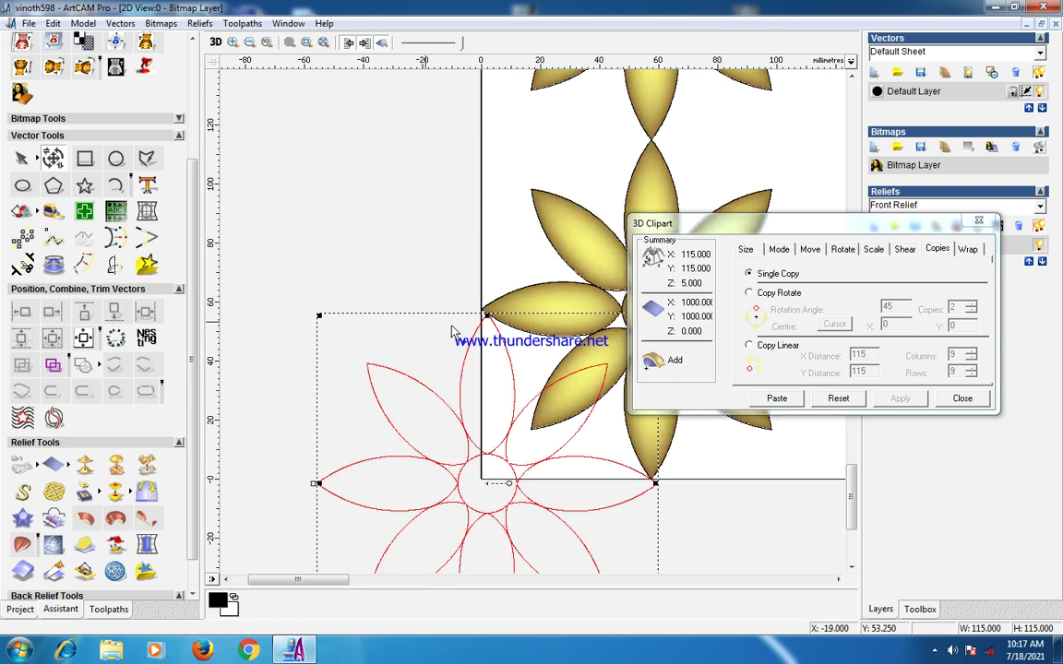
{"action": "left_click_drag", "start_coordinate": [351, 280], "coordinate": [596, 327]}
- Fine-tune the clipart's position so its centre sits on the model origin and its upper petal tip meets the corner flower's left petal tip
{"action": "scroll", "coordinate": [403, 323], "scroll_direction": "up", "scroll_amount": 5}
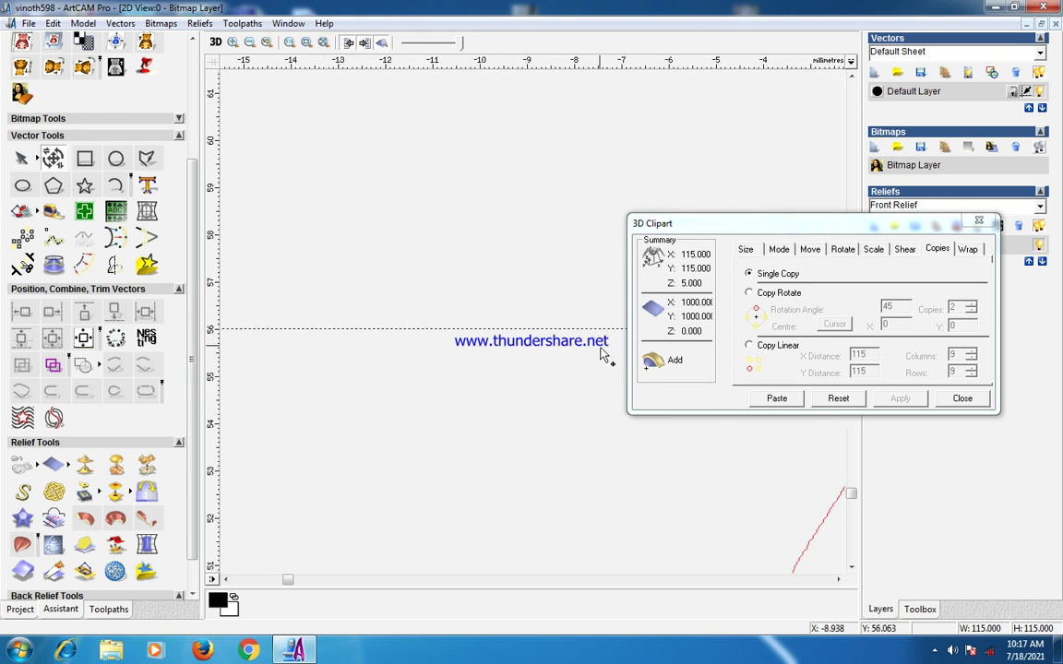
{"action": "scroll", "coordinate": [544, 318], "scroll_direction": "down", "scroll_amount": 4}
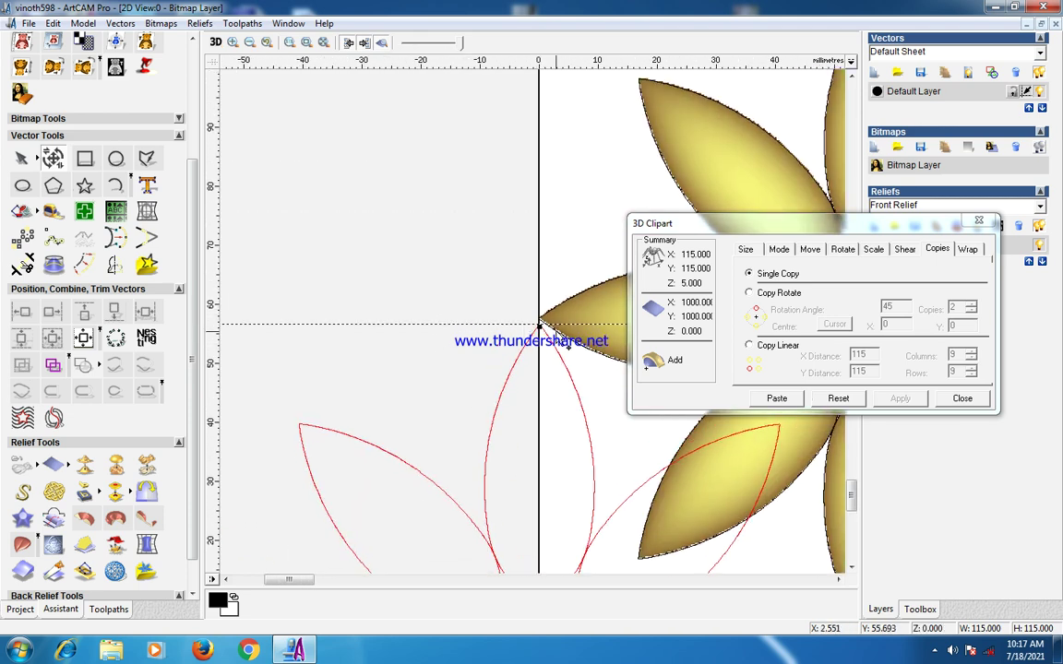
{"action": "scroll", "coordinate": [546, 321], "scroll_direction": "up", "scroll_amount": 2}
{"action": "scroll", "coordinate": [544, 350], "scroll_direction": "up", "scroll_amount": 4}
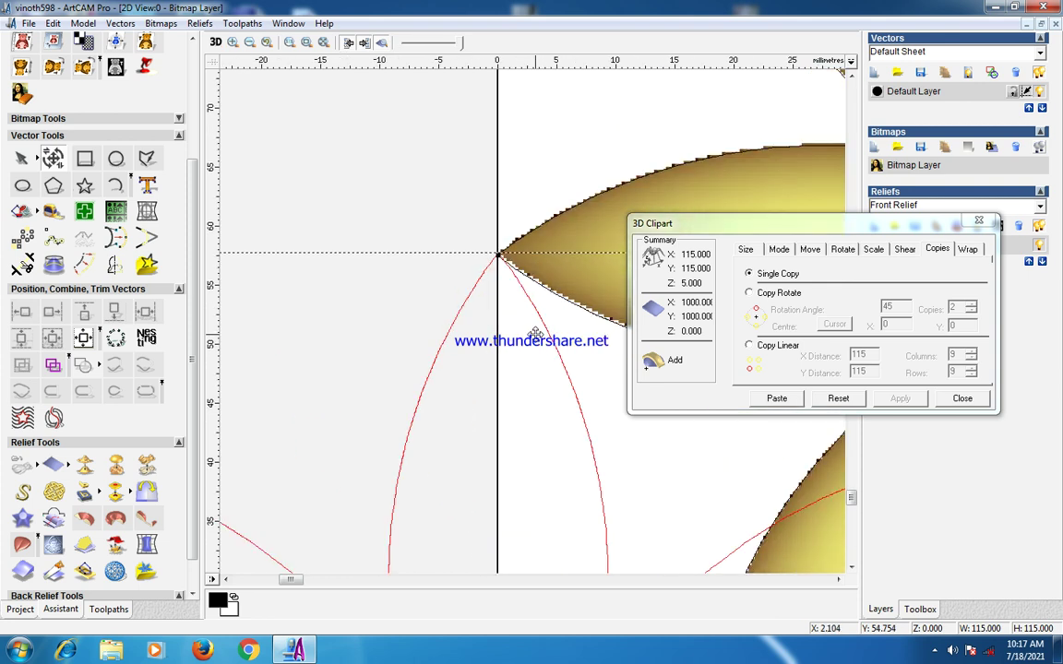
{"action": "key", "text": "Down"}
{"action": "key", "text": "Down"}
{"action": "key", "text": "Down"}
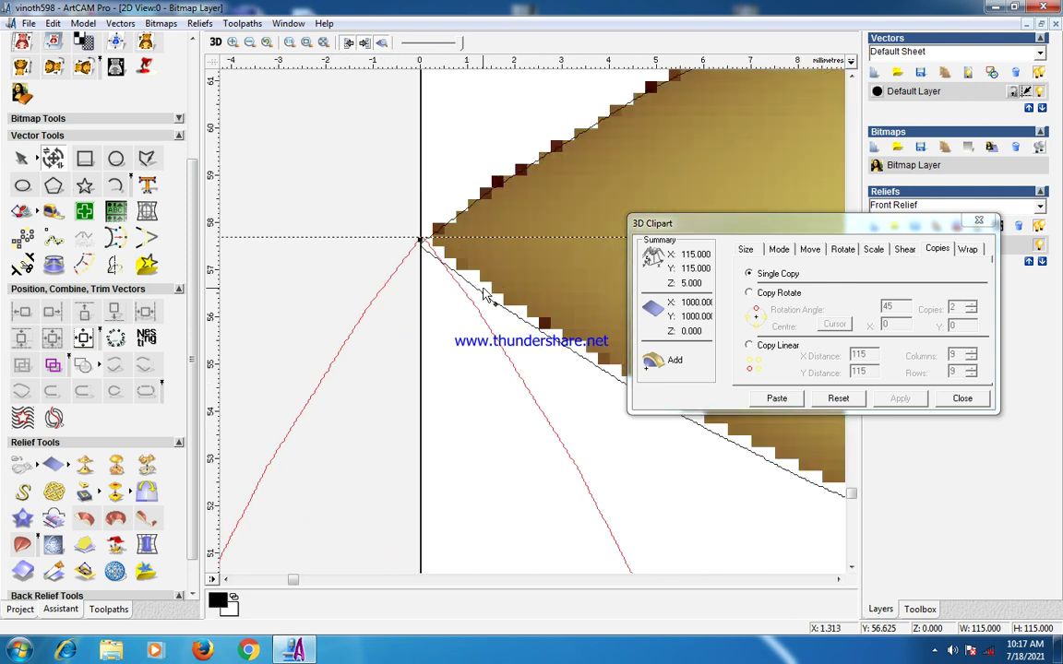
{"action": "scroll", "coordinate": [483, 292], "scroll_direction": "up", "scroll_amount": 2}
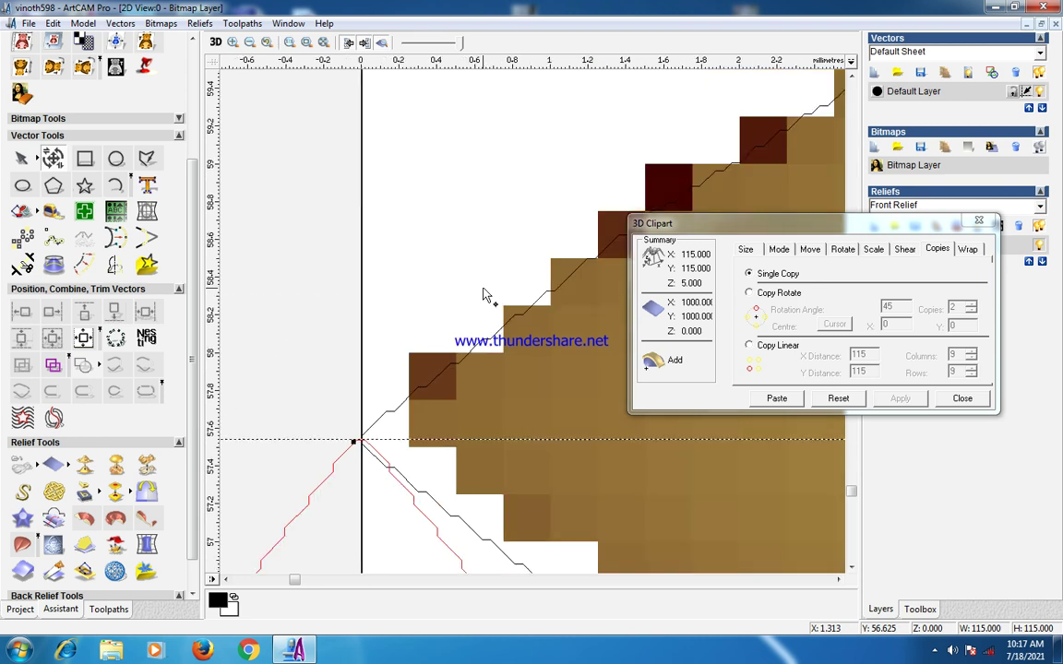
{"action": "scroll", "coordinate": [538, 422], "scroll_direction": "down", "scroll_amount": 3}
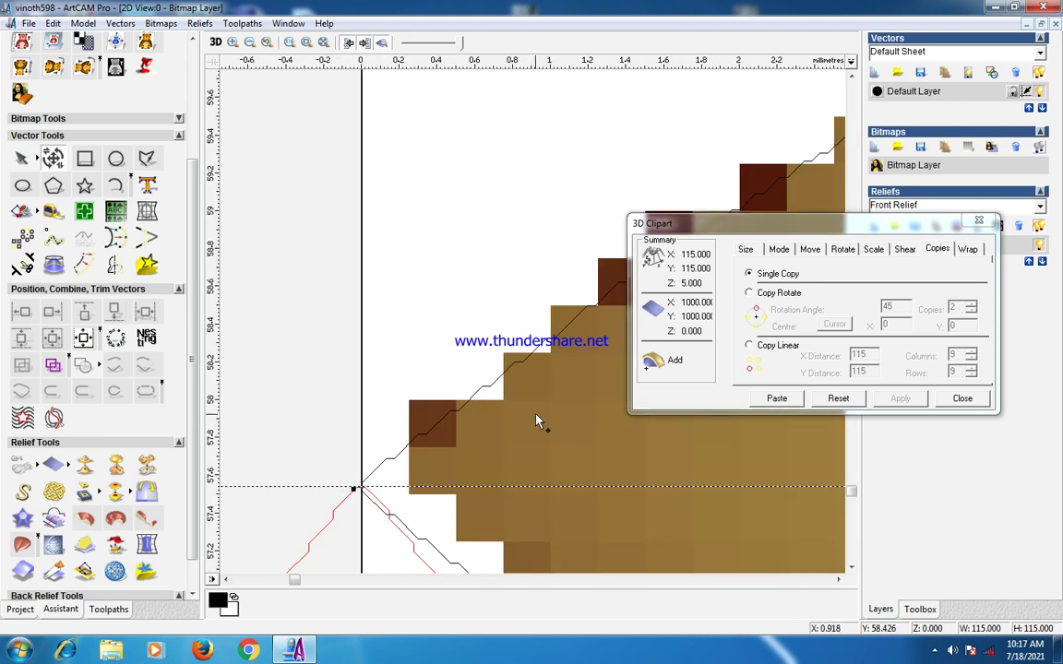
{"action": "scroll", "coordinate": [540, 419], "scroll_direction": "down", "scroll_amount": 3}
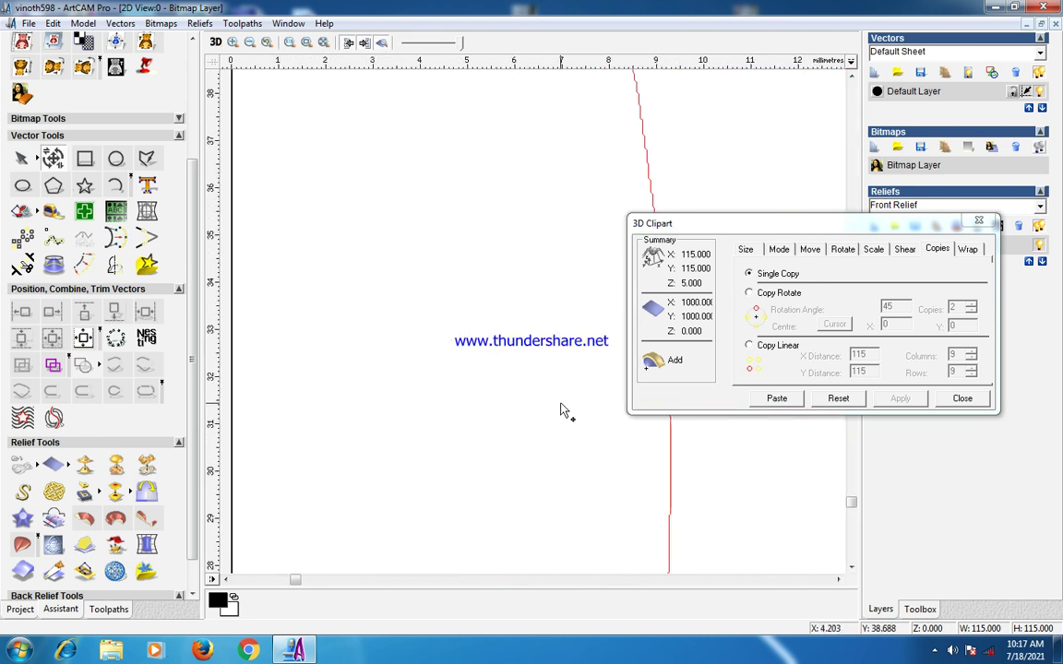
{"action": "scroll", "coordinate": [561, 410], "scroll_direction": "down", "scroll_amount": 5}
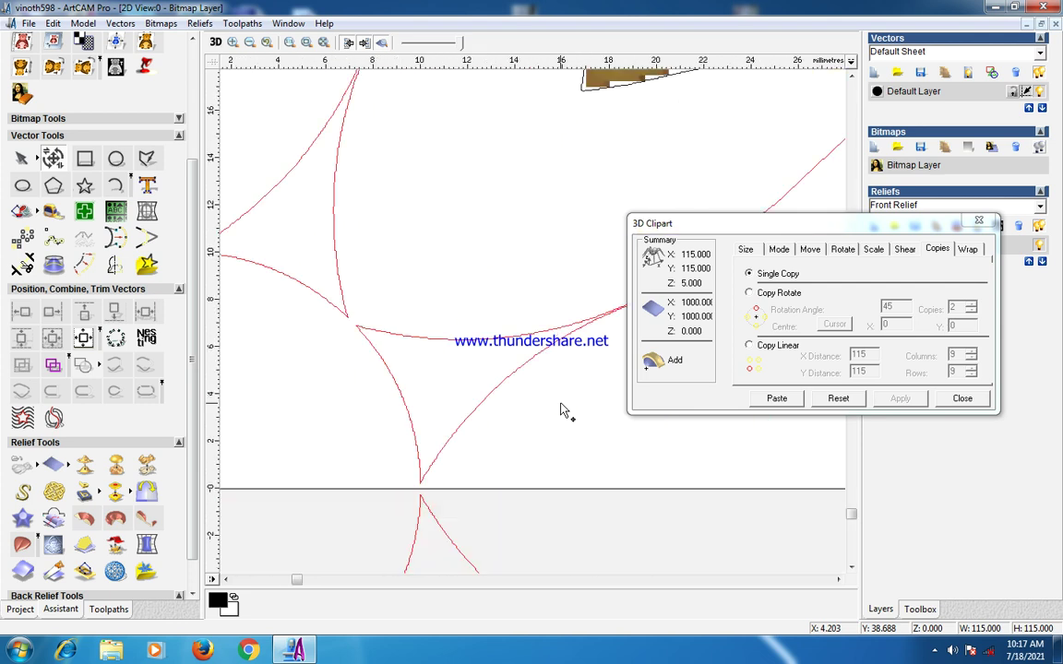
{"action": "scroll", "coordinate": [591, 351], "scroll_direction": "down", "scroll_amount": 1}
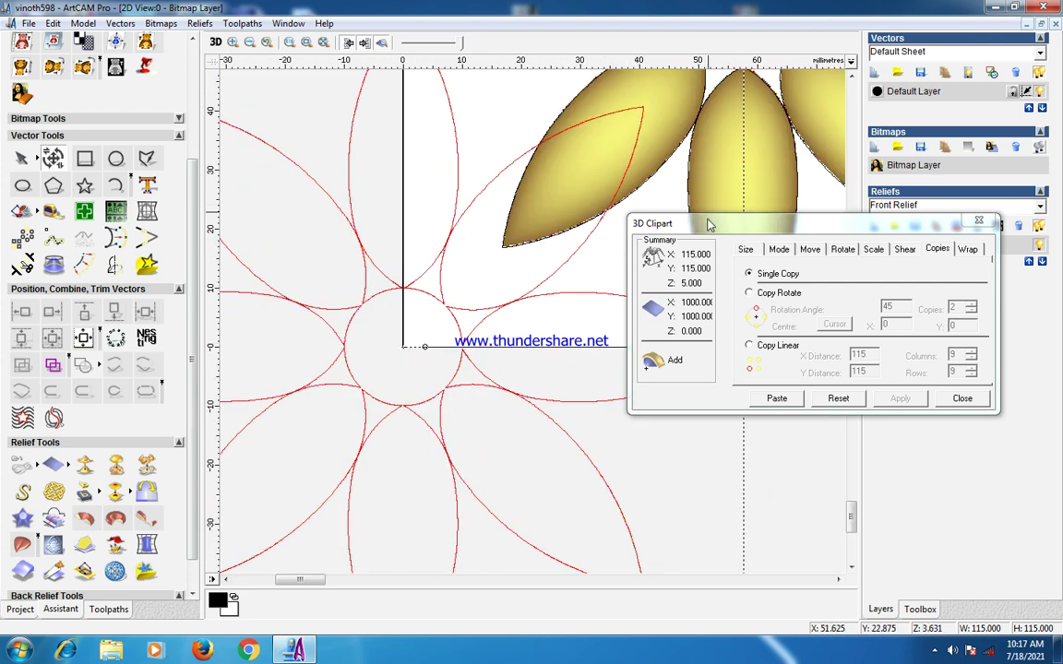
- Move the 3D Clipart window clear of the flowers, reselect the clipart and check its right petal tip against the corner flower
{"action": "left_click_drag", "start_coordinate": [689, 221], "coordinate": [796, 475]}
{"action": "key", "text": "Escape"}
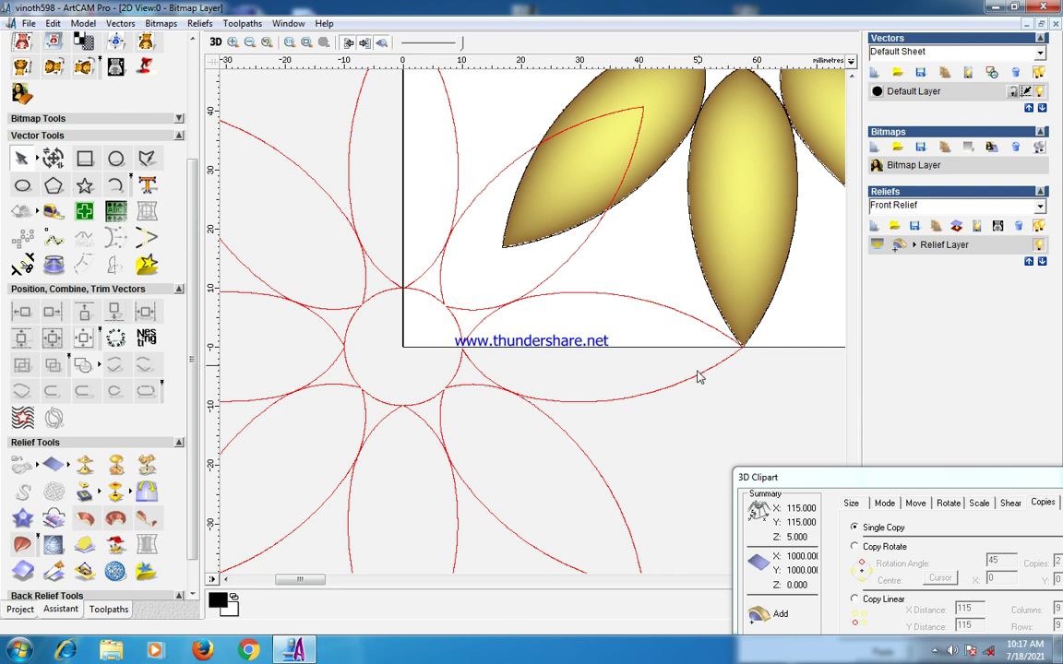
{"action": "double_click", "coordinate": [697, 375]}
{"action": "scroll", "coordinate": [321, 328], "scroll_direction": "down", "scroll_amount": 1}
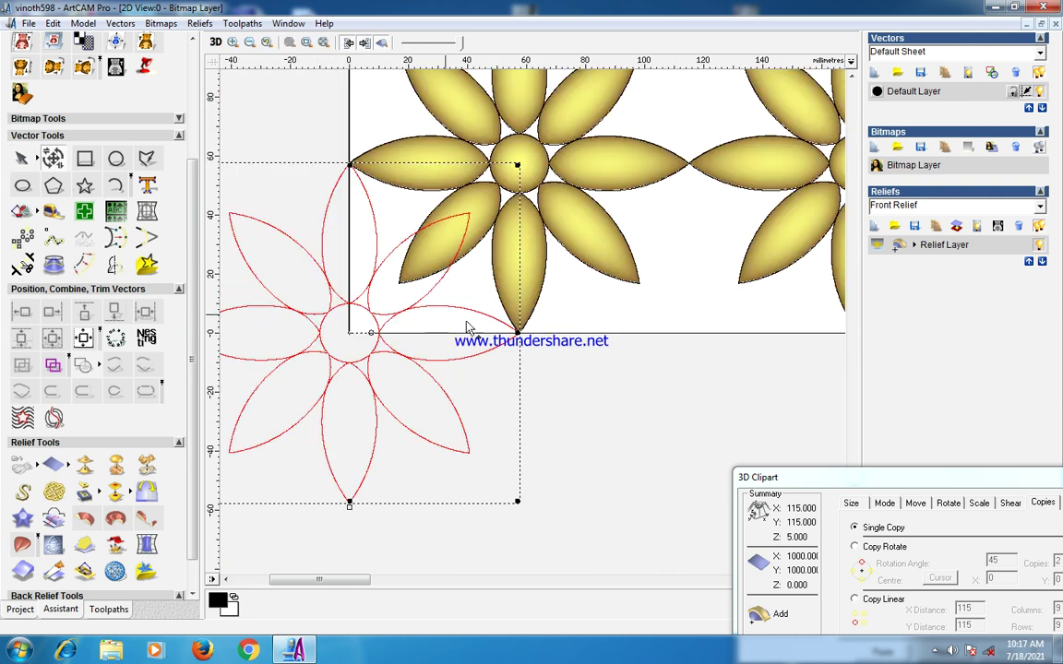
{"action": "scroll", "coordinate": [512, 341], "scroll_direction": "up", "scroll_amount": 4}
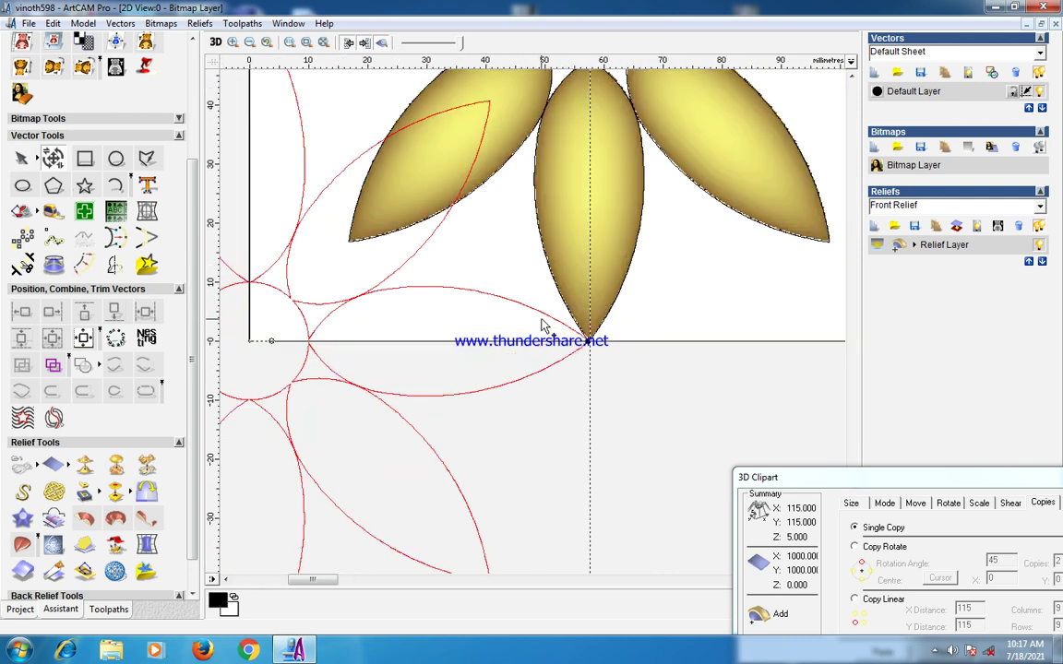
- Try pasting the flower clipart centred on the origin as a linear array of 9 columns and 9 rows at 115 mm spacing in Add mode
{"action": "scroll", "coordinate": [558, 355], "scroll_direction": "up", "scroll_amount": 3}
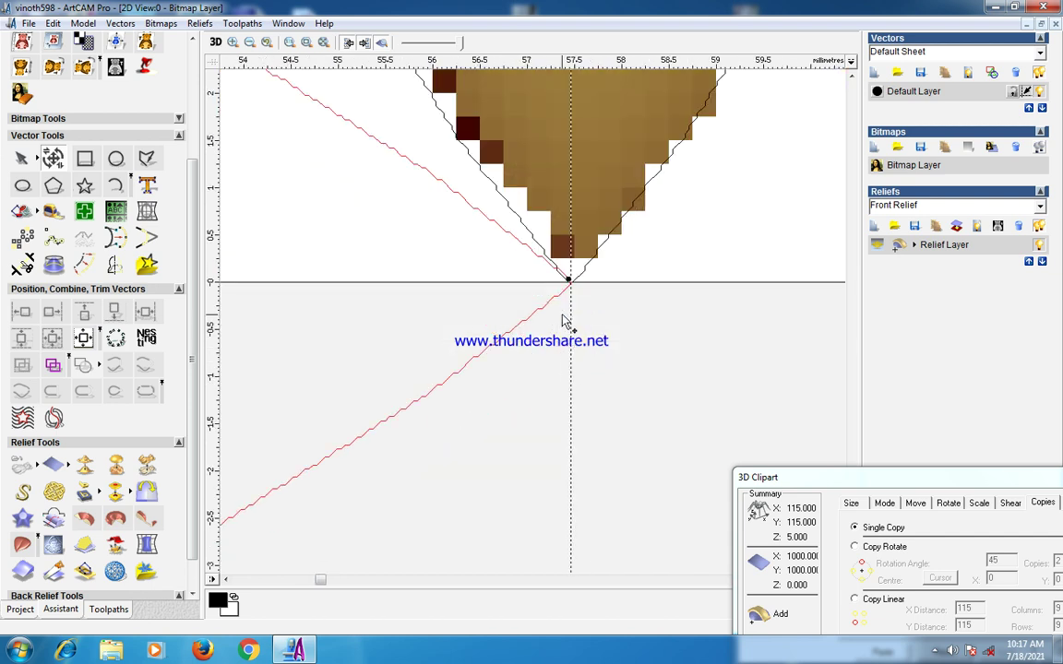
{"action": "scroll", "coordinate": [565, 322], "scroll_direction": "down", "scroll_amount": 6}
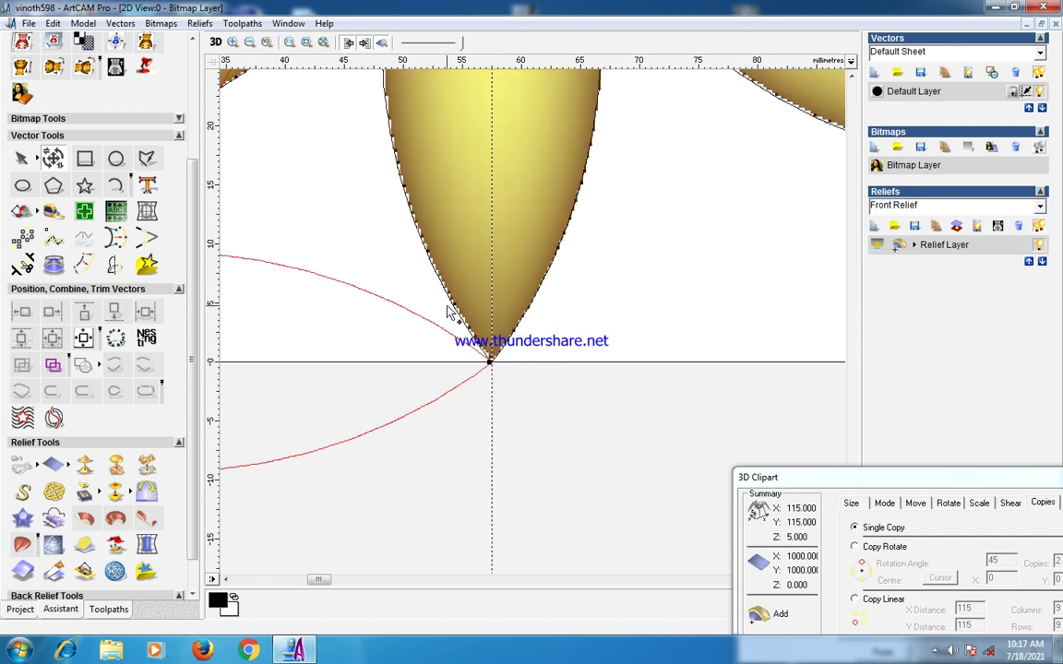
{"action": "left_click_drag", "start_coordinate": [849, 487], "coordinate": [653, 378]}
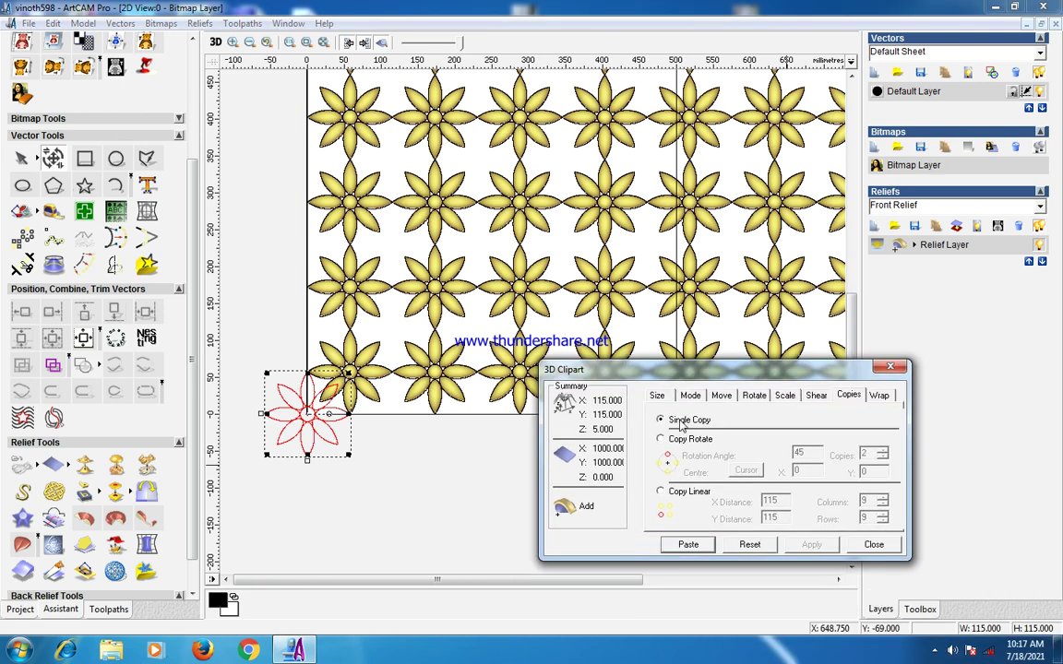
{"action": "left_click", "coordinate": [662, 492]}
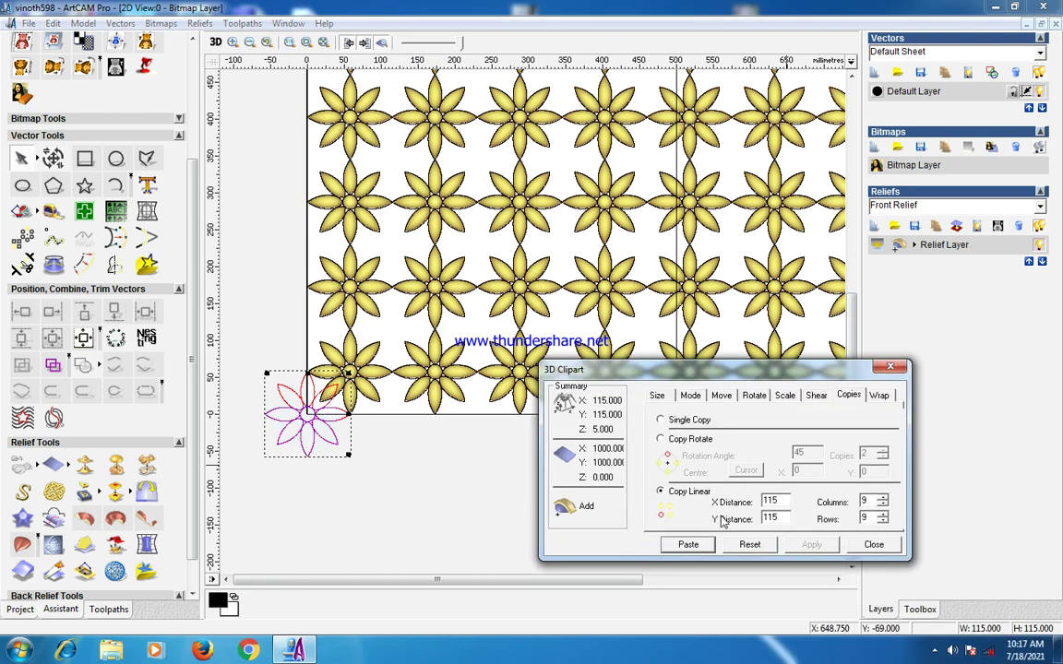
{"action": "left_click", "coordinate": [678, 547]}
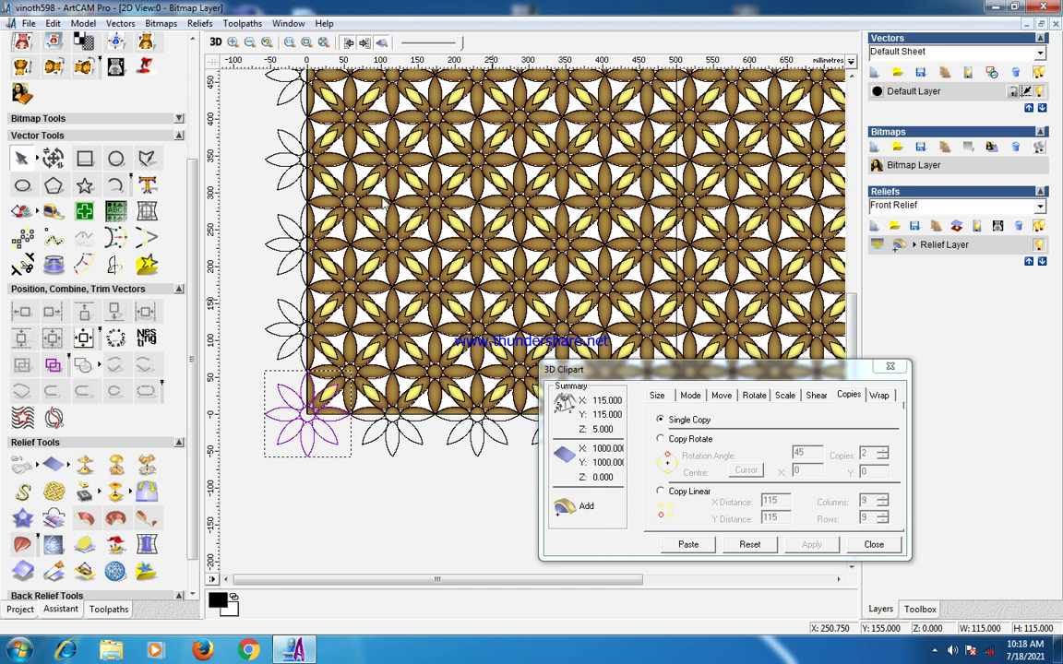
- Replace the additive paste with a 9 × 9 linear array of the flower at 115 mm spacing using Merge Highest, and close 3D Clipart
{"action": "left_click", "coordinate": [690, 395]}
{"action": "left_click", "coordinate": [687, 488]}
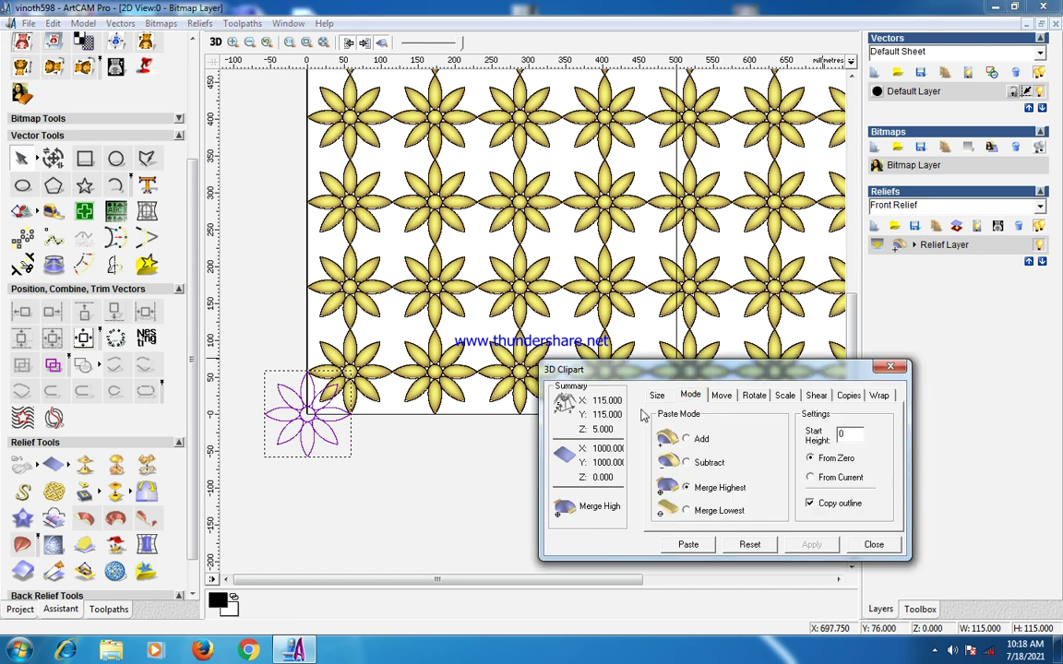
{"action": "left_click", "coordinate": [816, 396]}
{"action": "left_click", "coordinate": [848, 395]}
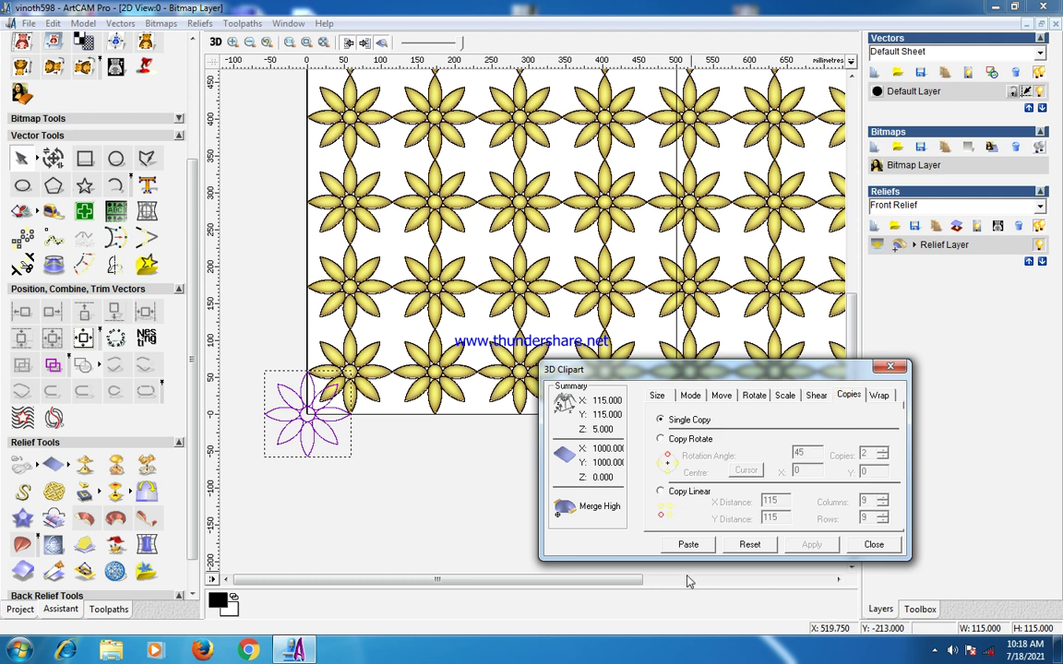
{"action": "left_click", "coordinate": [661, 491]}
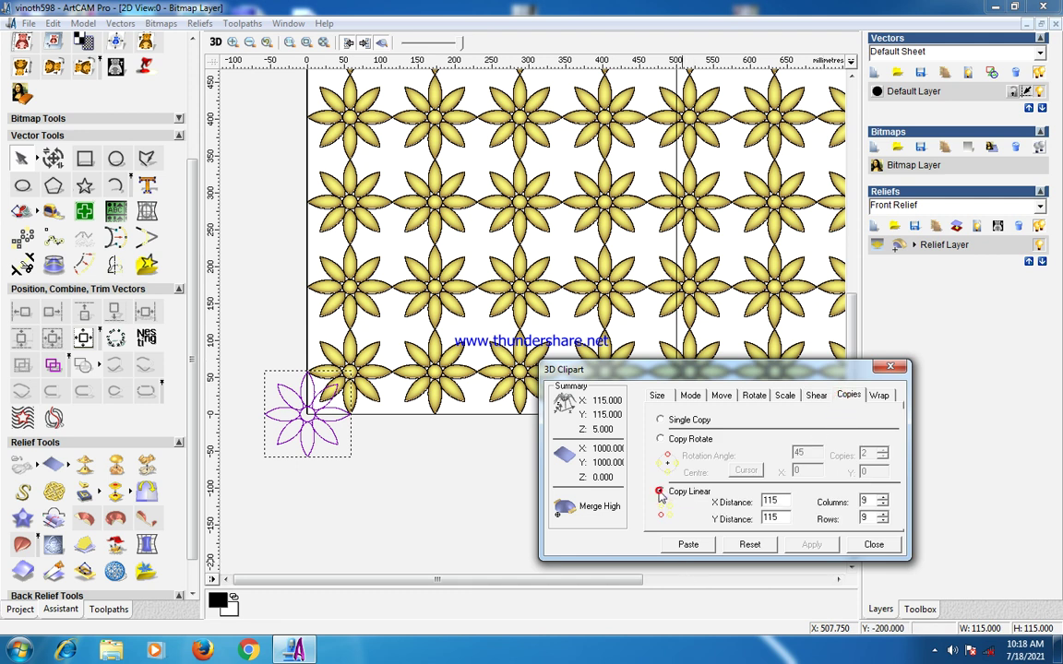
{"action": "left_click", "coordinate": [687, 544]}
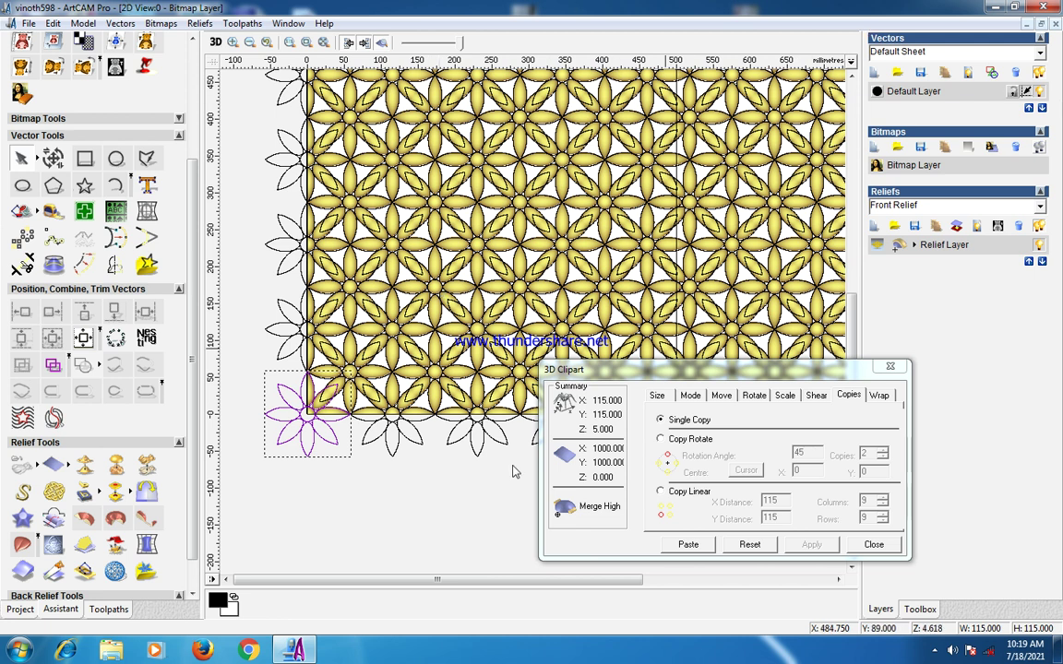
{"action": "left_click", "coordinate": [874, 544]}
{"action": "left_click", "coordinate": [874, 545]}
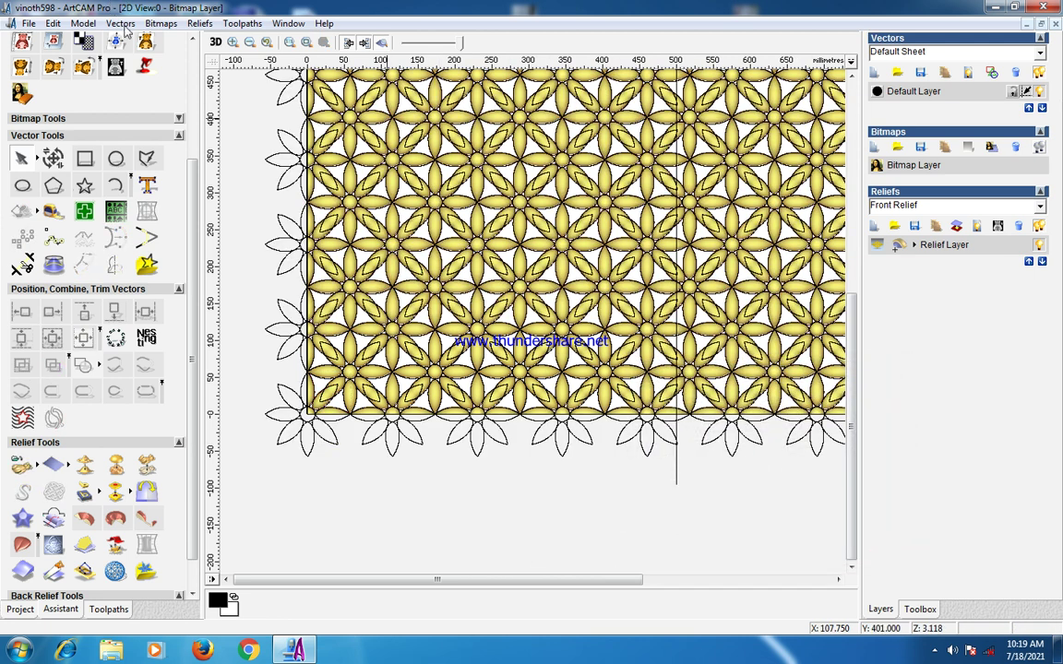
- Examine the merged floral relief in the 3D view, checking the overlapping petals up close and from shallow angles
{"action": "left_click", "coordinate": [215, 42]}
{"action": "left_click_drag", "start_coordinate": [516, 279], "coordinate": [536, 388]}
{"action": "scroll", "coordinate": [535, 388], "scroll_direction": "up", "scroll_amount": 10}
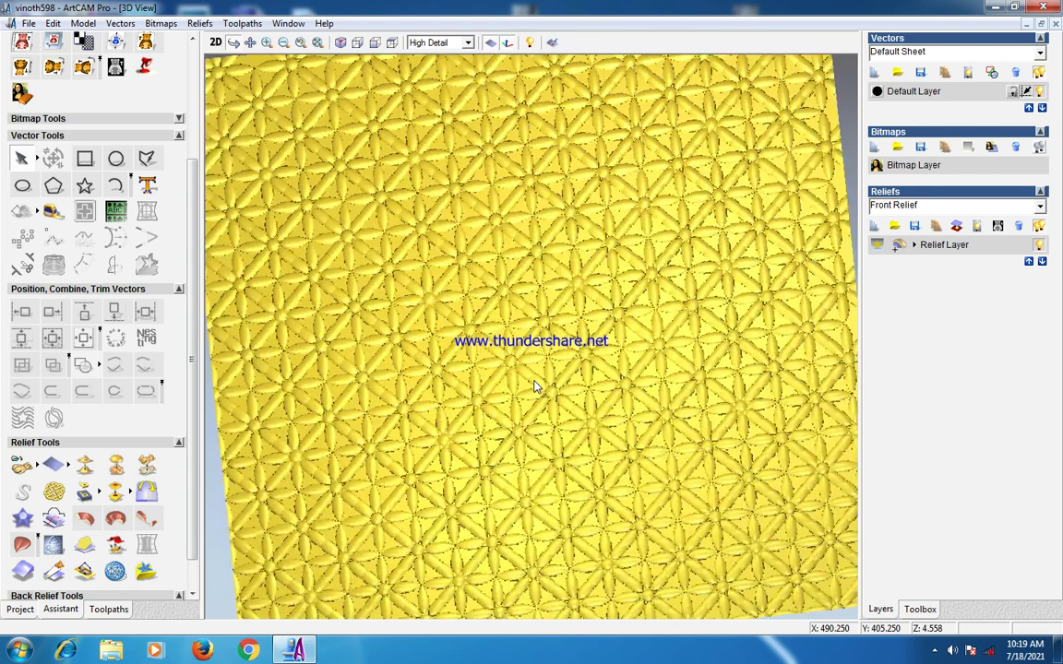
{"action": "scroll", "coordinate": [535, 387], "scroll_direction": "up", "scroll_amount": 5}
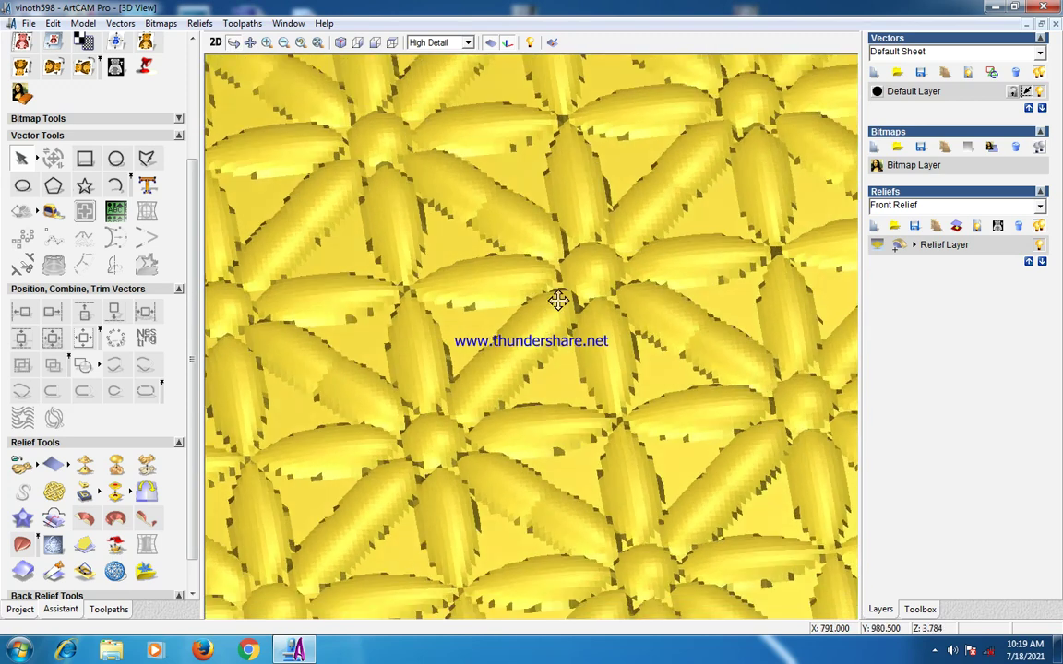
{"action": "left_click_drag", "start_coordinate": [560, 299], "coordinate": [625, 234]}
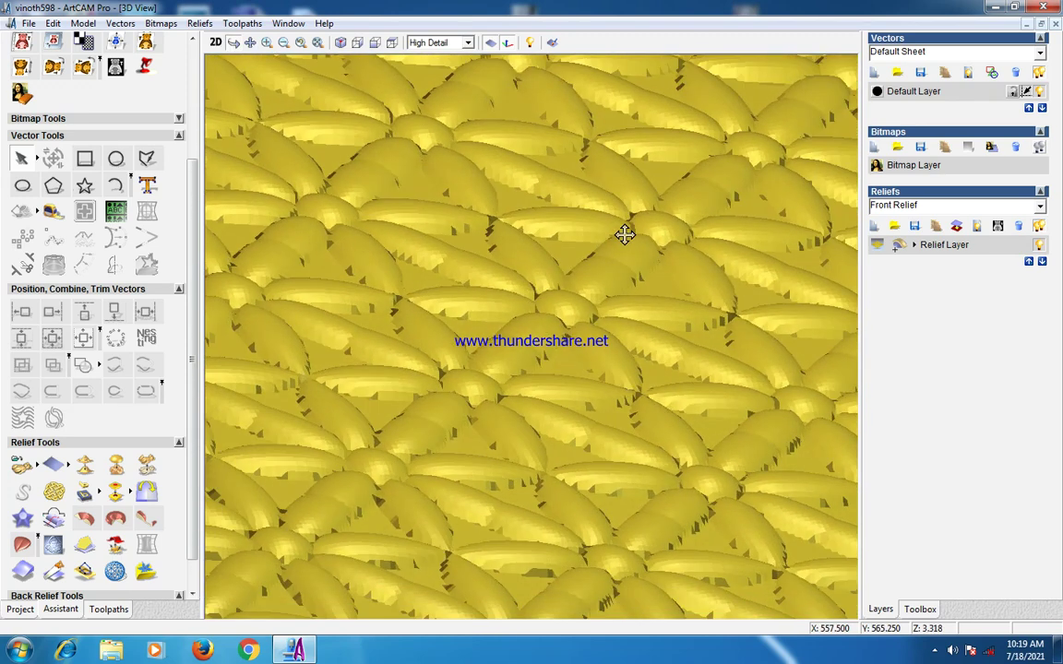
{"action": "scroll", "coordinate": [623, 304], "scroll_direction": "up", "scroll_amount": 5}
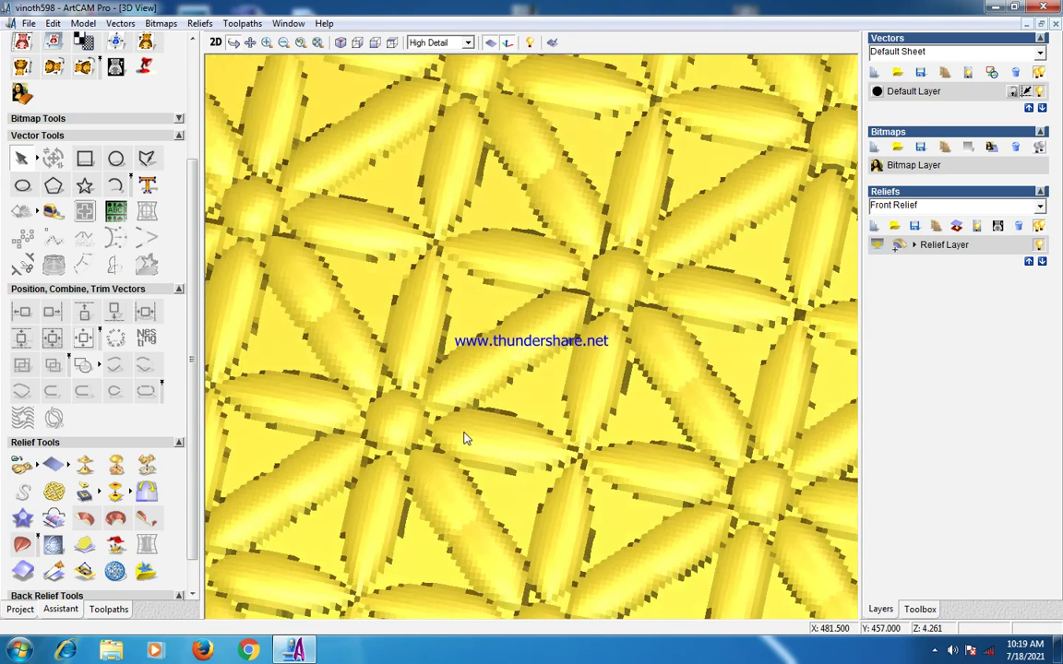
{"action": "left_click_drag", "start_coordinate": [466, 439], "coordinate": [513, 296]}
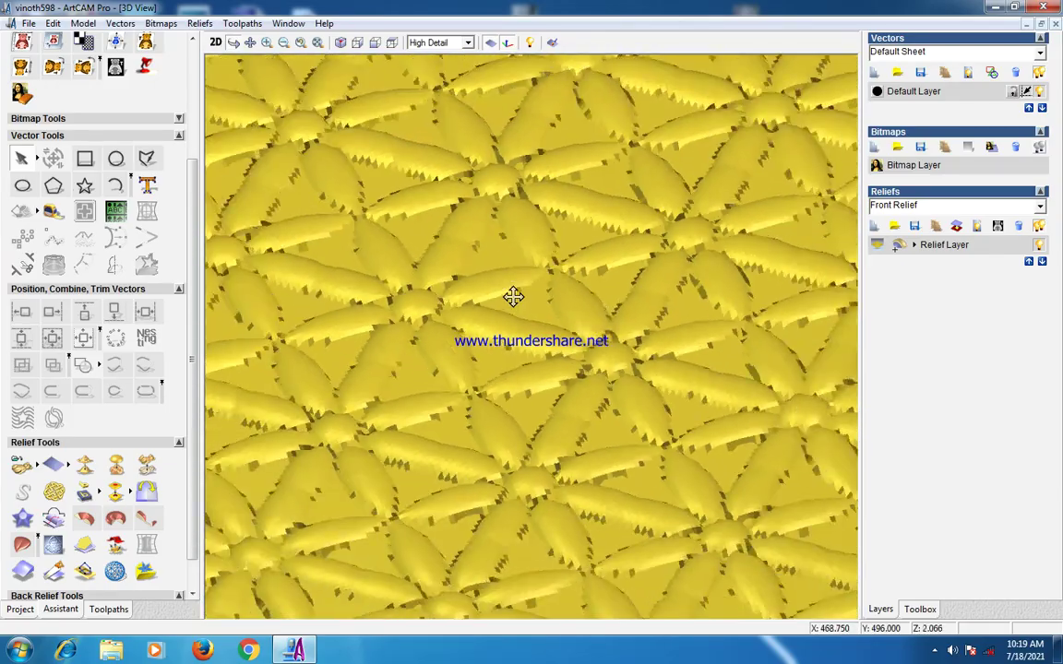
{"action": "scroll", "coordinate": [513, 296], "scroll_direction": "down", "scroll_amount": 3}
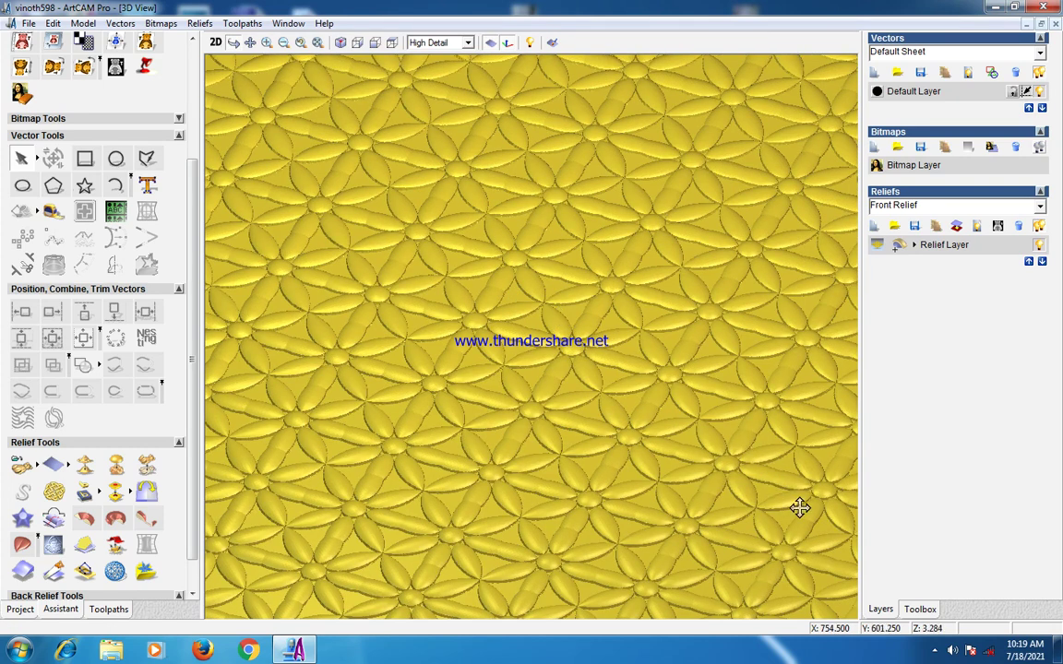
{"action": "left_click", "coordinate": [934, 650]}
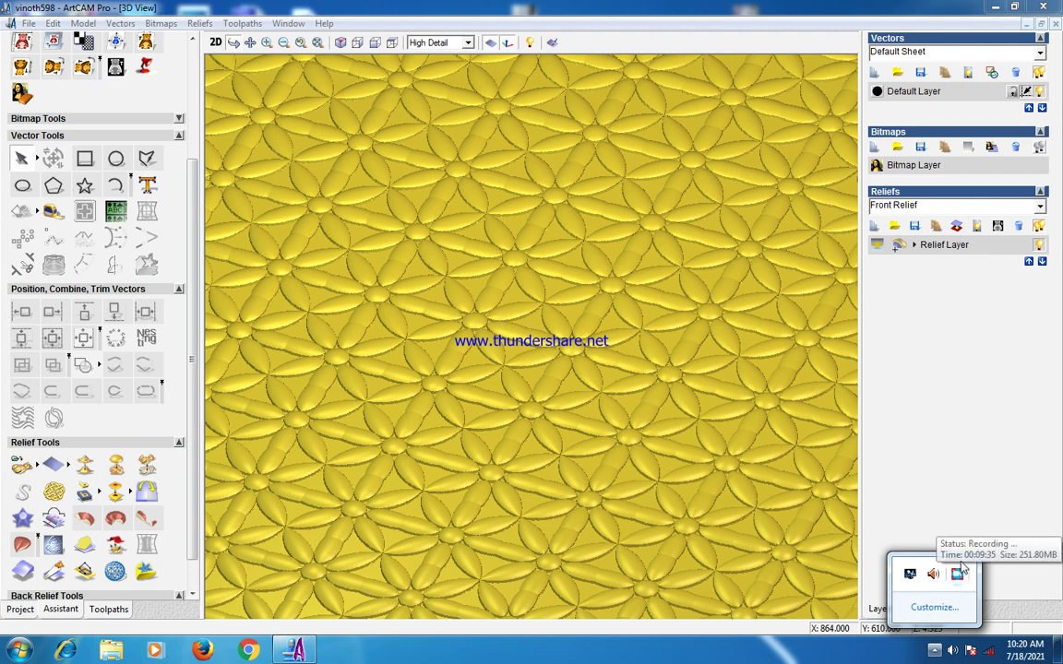
{"action": "right_click", "coordinate": [957, 575]}
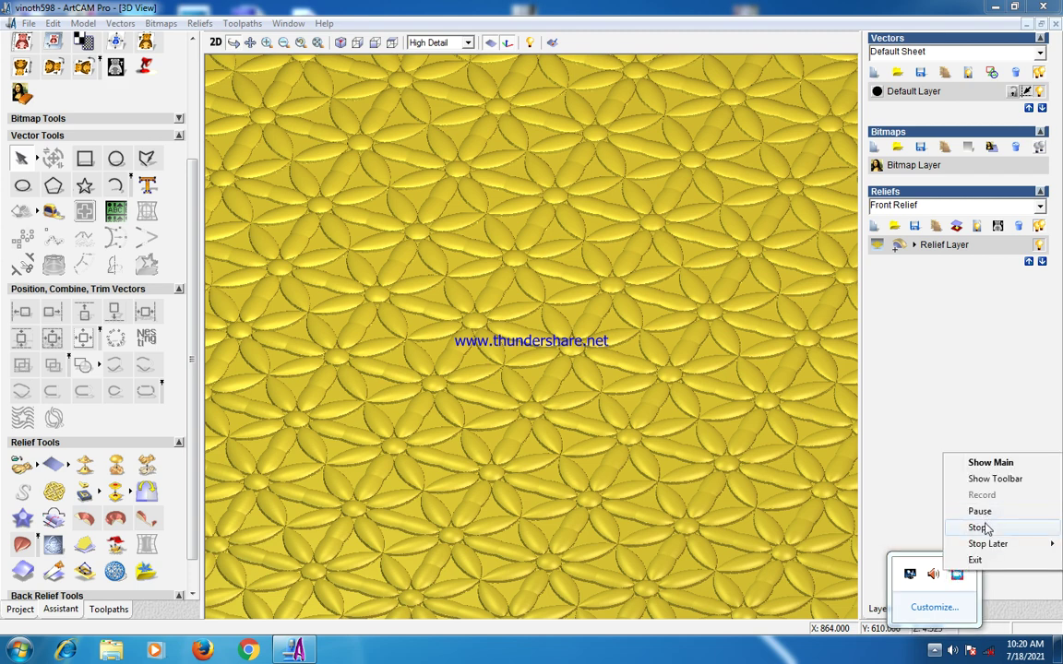